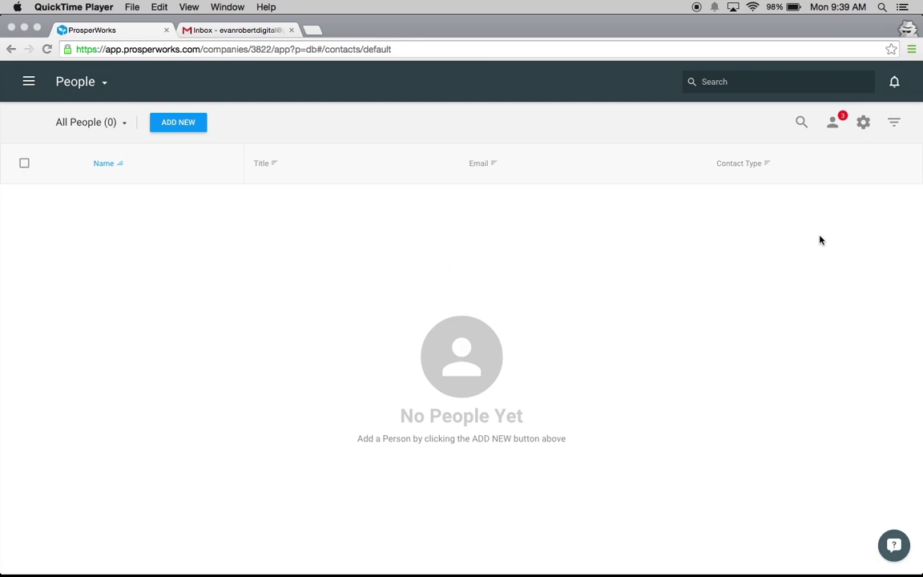
- Add the third email-suggested contact, the Mygbiz CEO, to People as a Potential Customer
{"action": "left_click", "coordinate": [834, 128]}
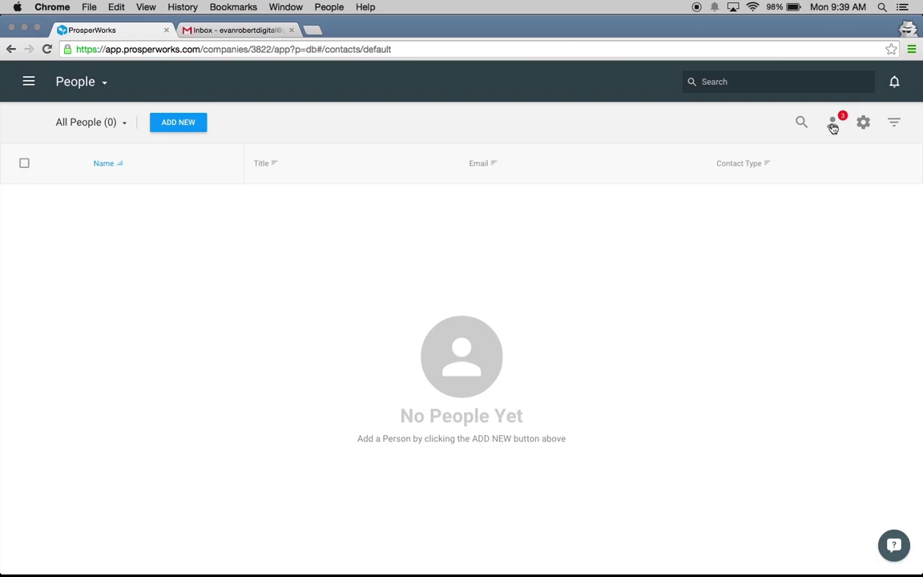
{"action": "left_click", "coordinate": [834, 124]}
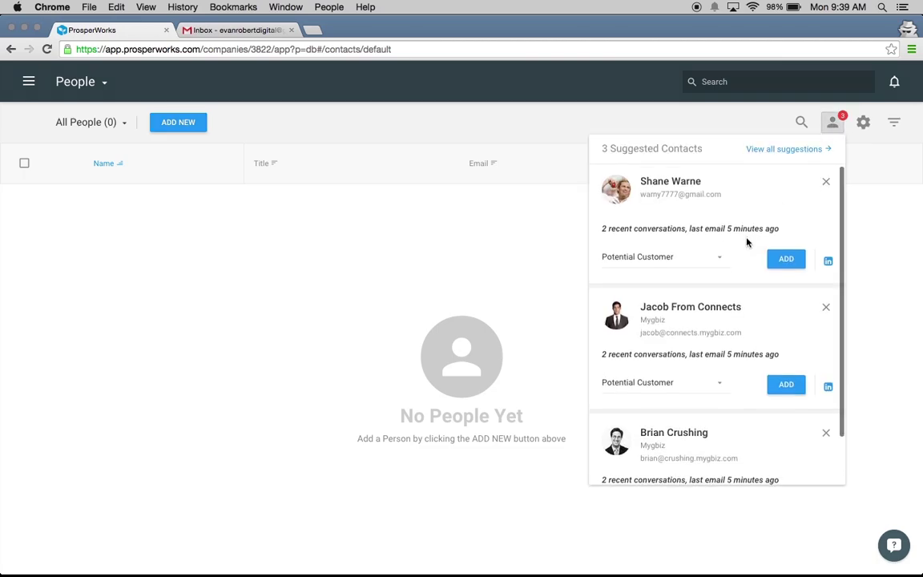
{"action": "scroll", "coordinate": [747, 242], "scroll_direction": "down", "scroll_amount": 3}
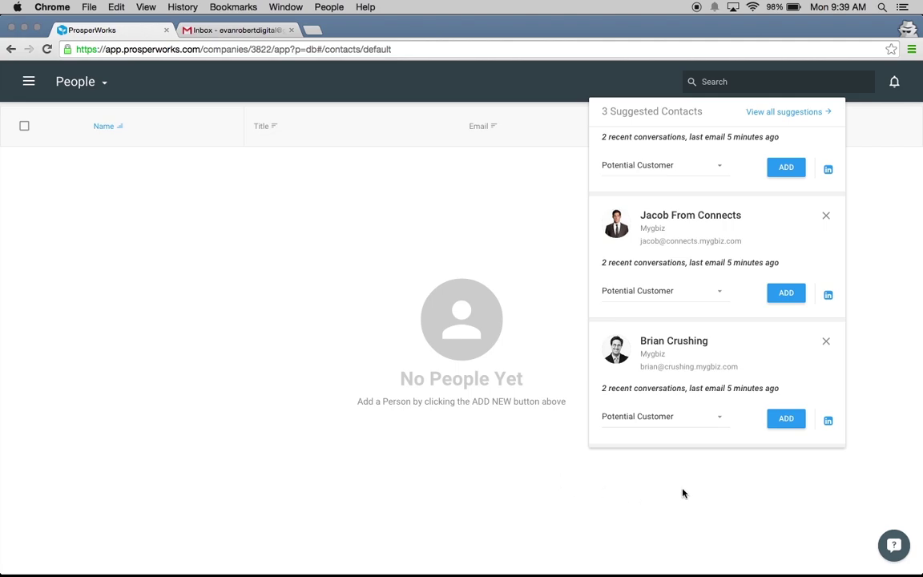
{"action": "left_click", "coordinate": [785, 427]}
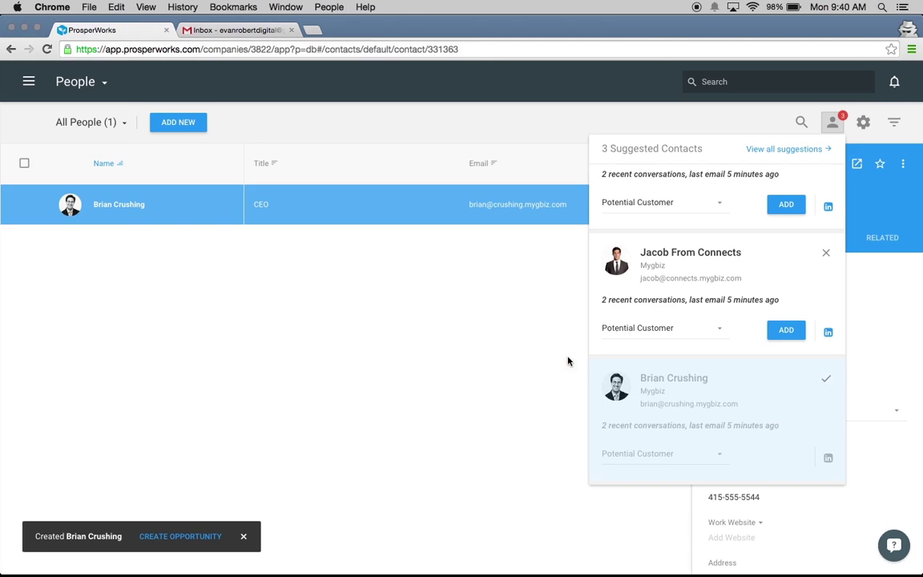
{"action": "left_click", "coordinate": [523, 336]}
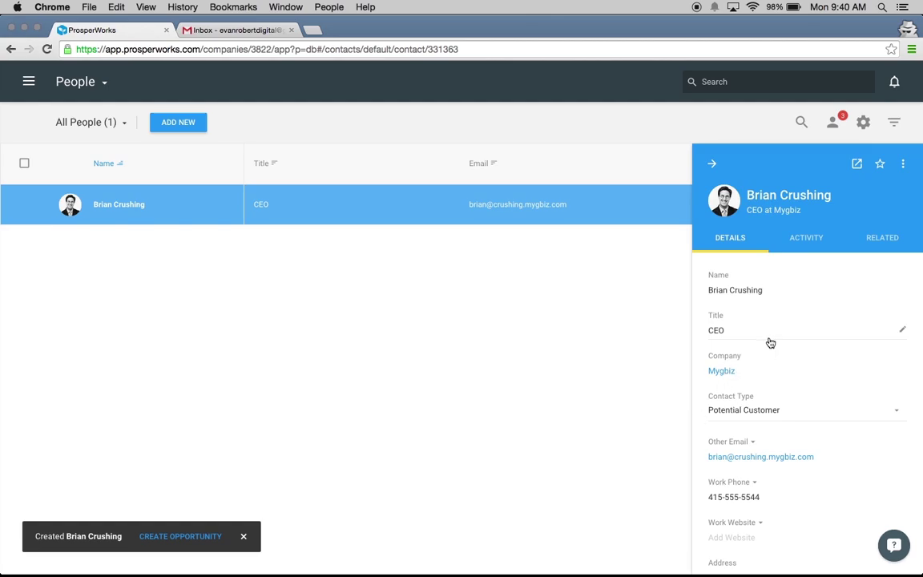
{"action": "scroll", "coordinate": [771, 337], "scroll_direction": "down", "scroll_amount": 1}
{"action": "scroll", "coordinate": [771, 336], "scroll_direction": "down", "scroll_amount": 3}
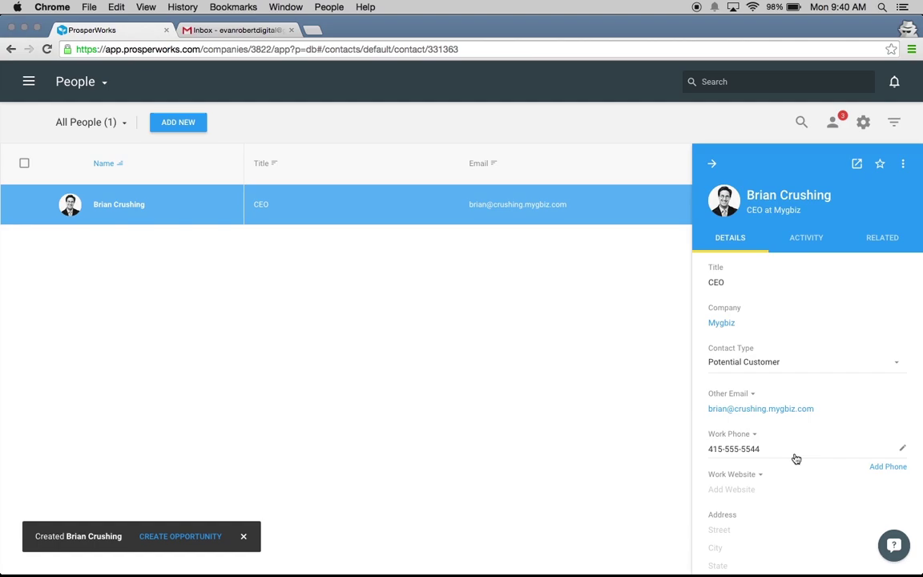
{"action": "left_click", "coordinate": [805, 239]}
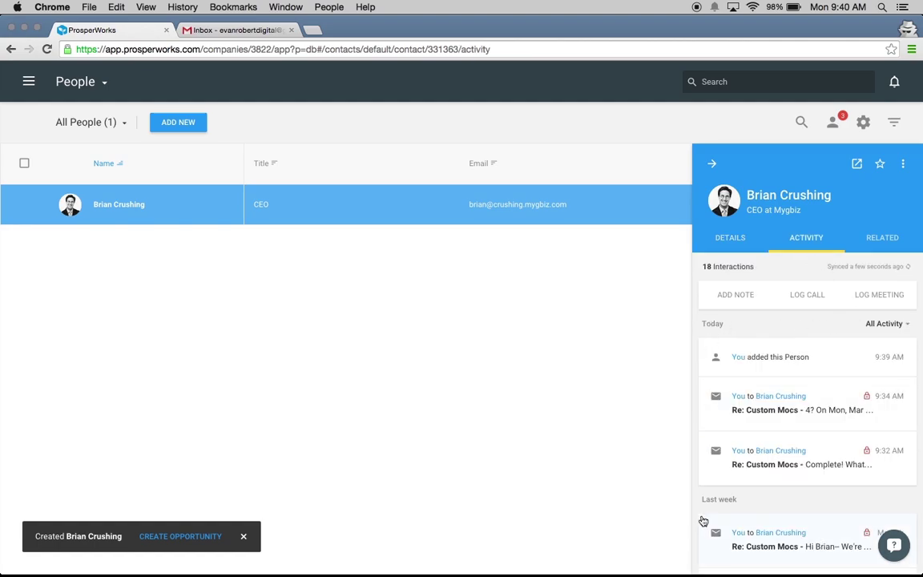
{"action": "scroll", "coordinate": [702, 519], "scroll_direction": "down", "scroll_amount": 3}
{"action": "scroll", "coordinate": [702, 519], "scroll_direction": "up", "scroll_amount": 3}
{"action": "left_click", "coordinate": [889, 241]}
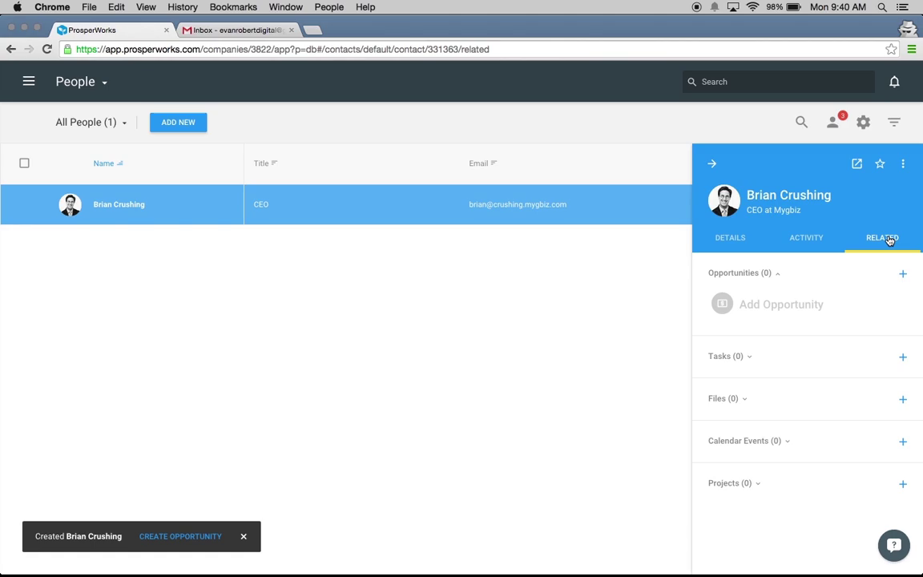
{"action": "left_click", "coordinate": [716, 242]}
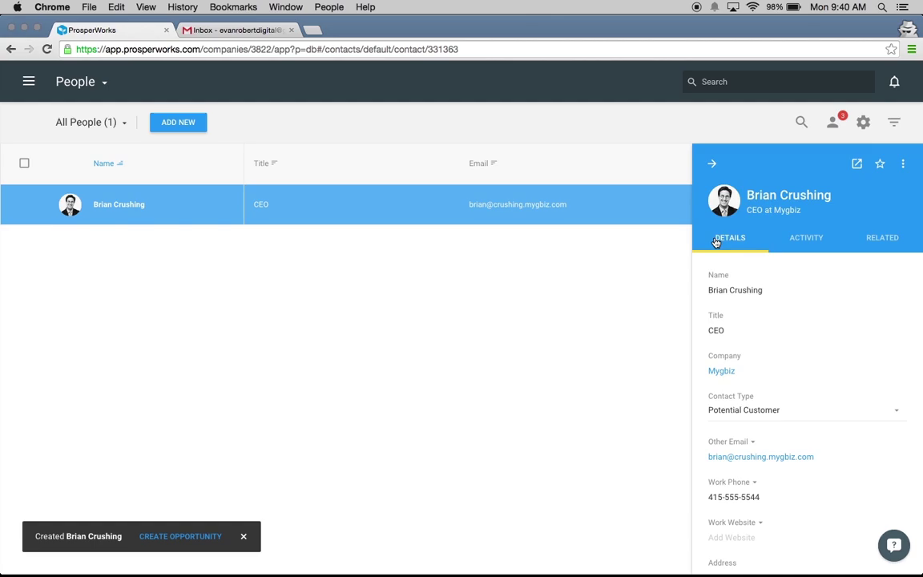
- Import the Business Contacts (15) Google Contacts folder as Potential Customers
{"action": "left_click", "coordinate": [711, 166]}
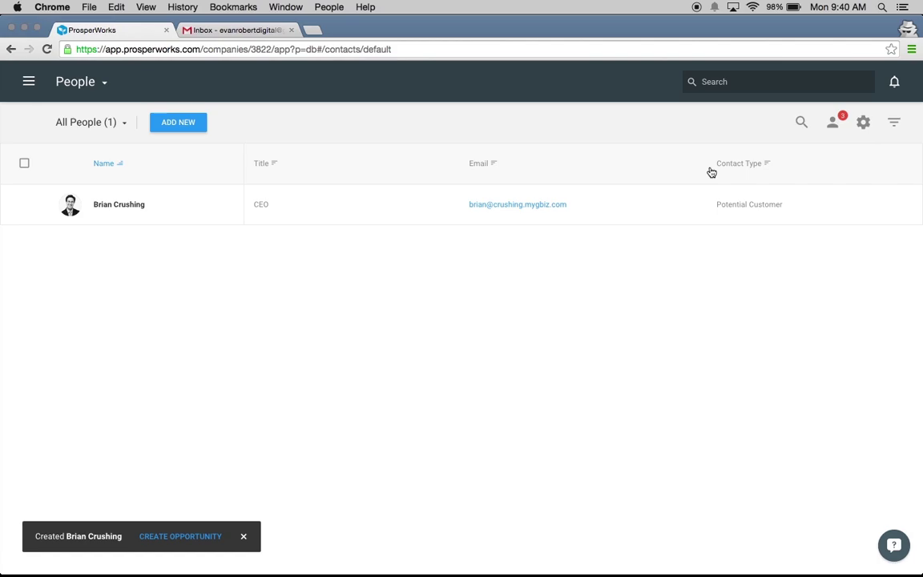
{"action": "left_click", "coordinate": [863, 125]}
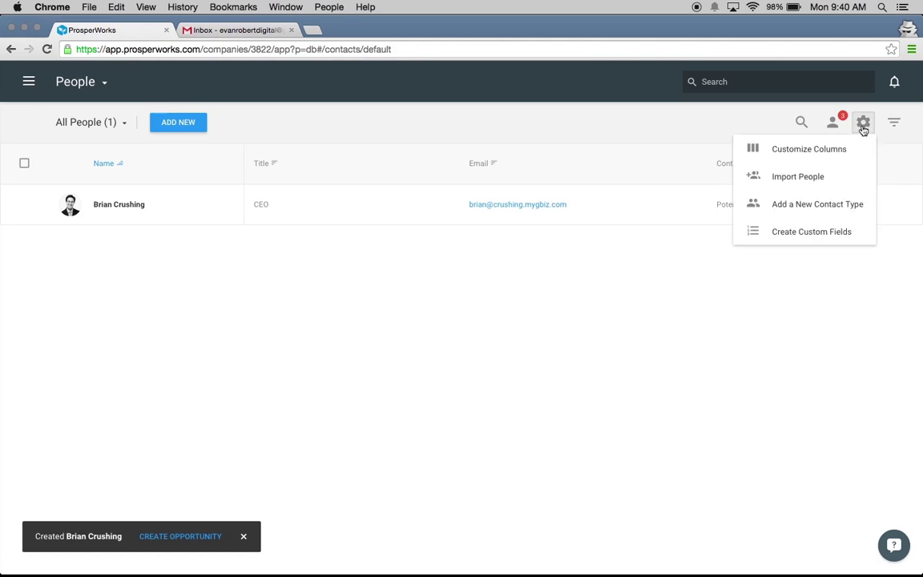
{"action": "left_click", "coordinate": [847, 177]}
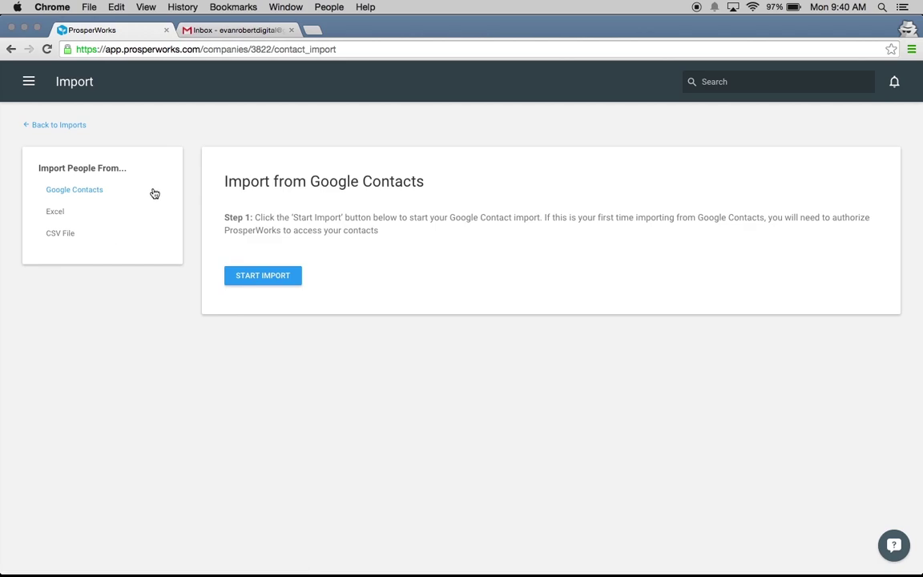
{"action": "left_click", "coordinate": [281, 277]}
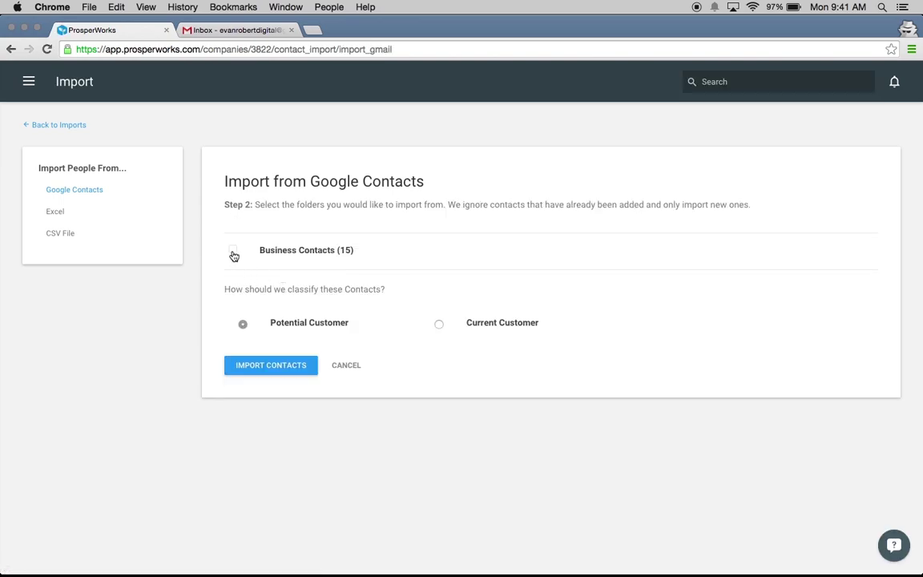
{"action": "left_click", "coordinate": [252, 366]}
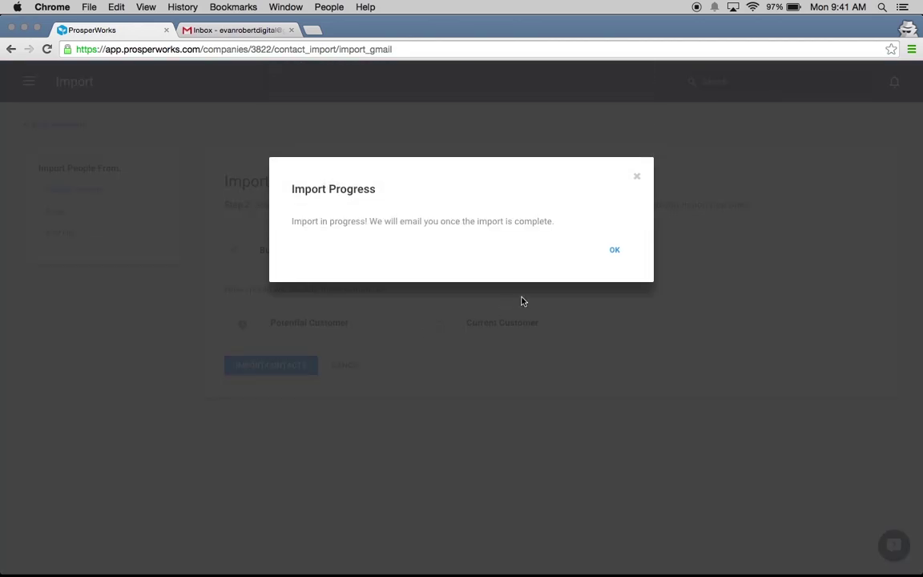
{"action": "left_click", "coordinate": [623, 252]}
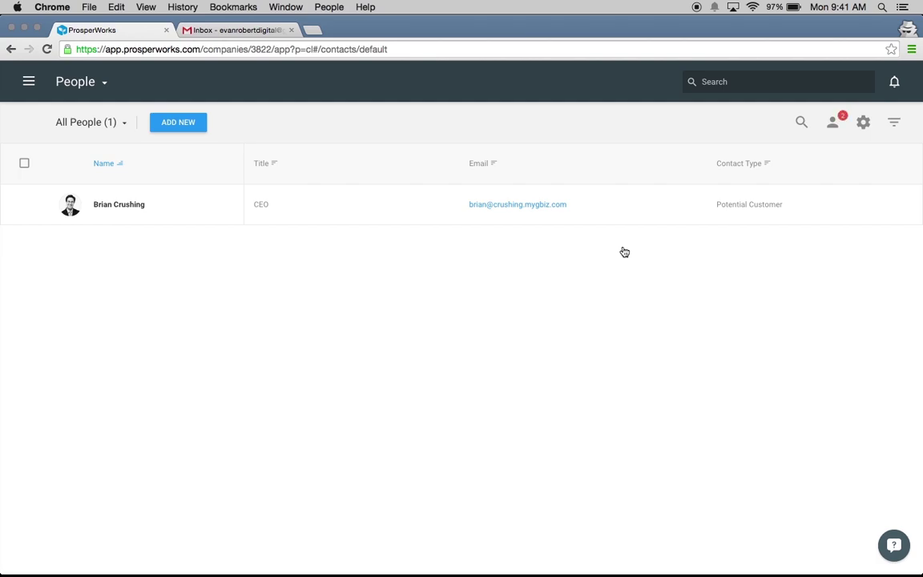
- Add the Mygbiz Director of Digital as a new person, autofilled from the Gmail match, and save
{"action": "left_click", "coordinate": [181, 130]}
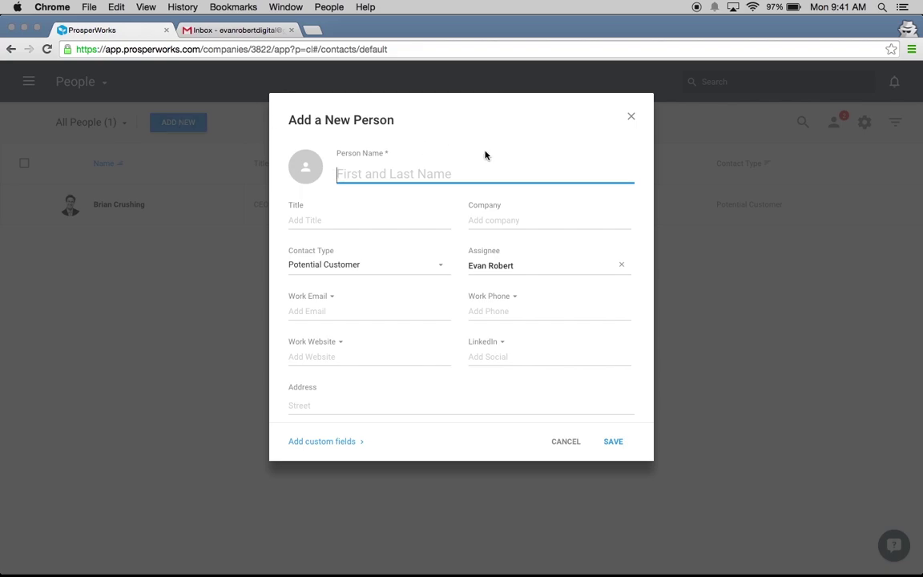
{"action": "type", "text": "jacob"}
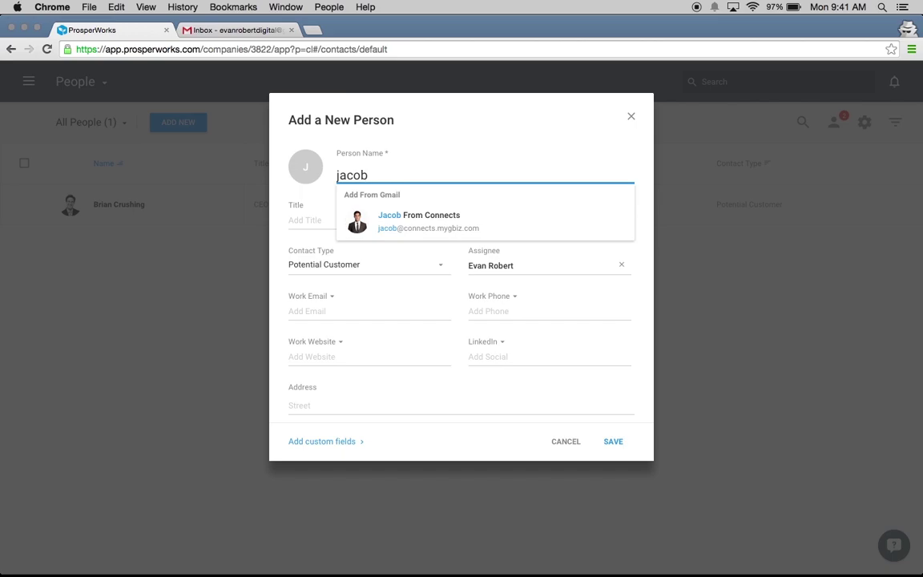
{"action": "left_click", "coordinate": [467, 213]}
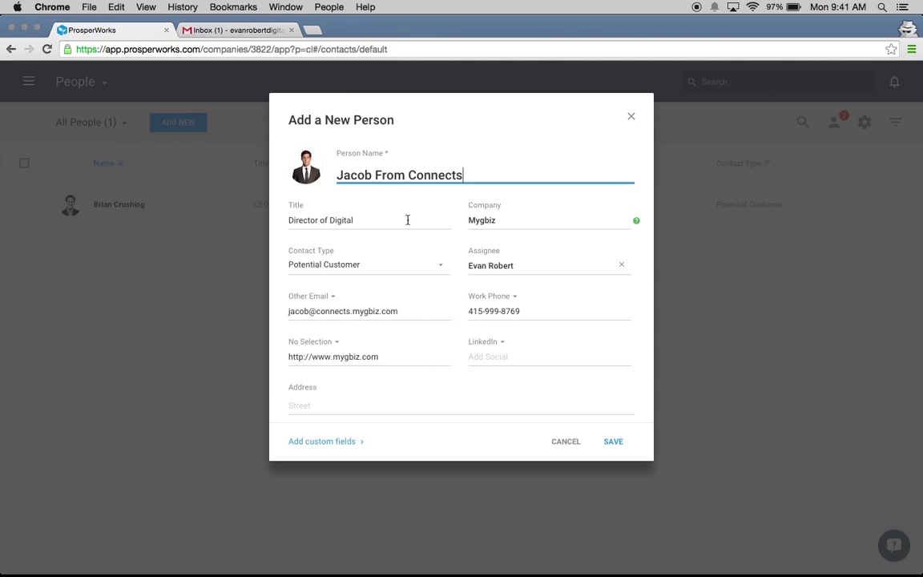
{"action": "mouse_move", "coordinate": [391, 318]}
{"action": "mouse_move", "coordinate": [393, 357]}
{"action": "mouse_move", "coordinate": [528, 312]}
{"action": "scroll", "coordinate": [579, 366], "scroll_direction": "down", "scroll_amount": 2}
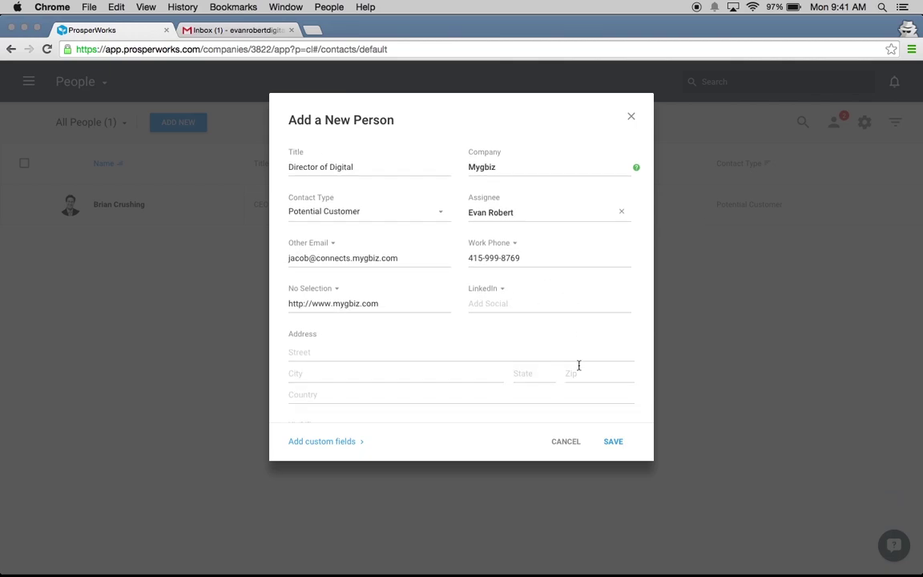
{"action": "left_click", "coordinate": [615, 444]}
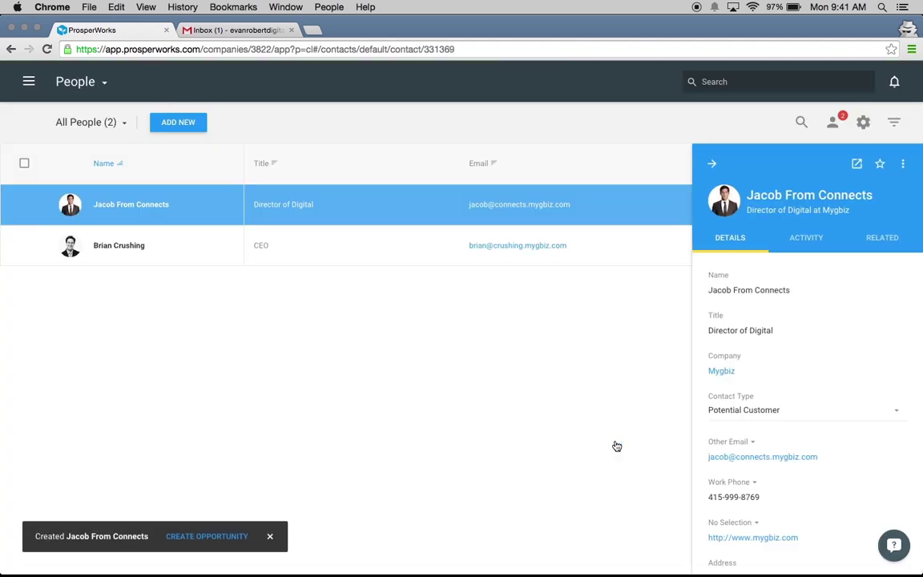
{"action": "left_click", "coordinate": [713, 164]}
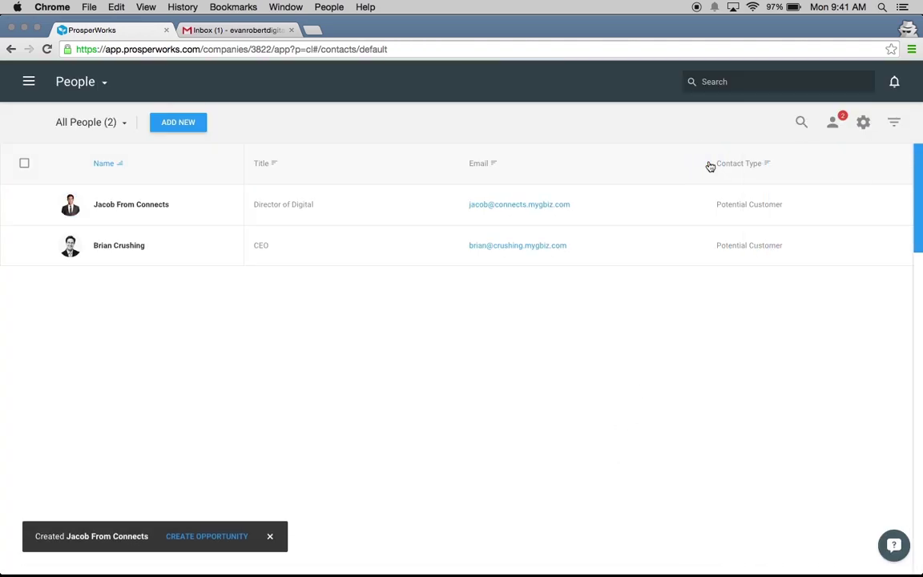
- Archive the ProsperWorks import notification email in the Gmail inbox
{"action": "left_click", "coordinate": [241, 32]}
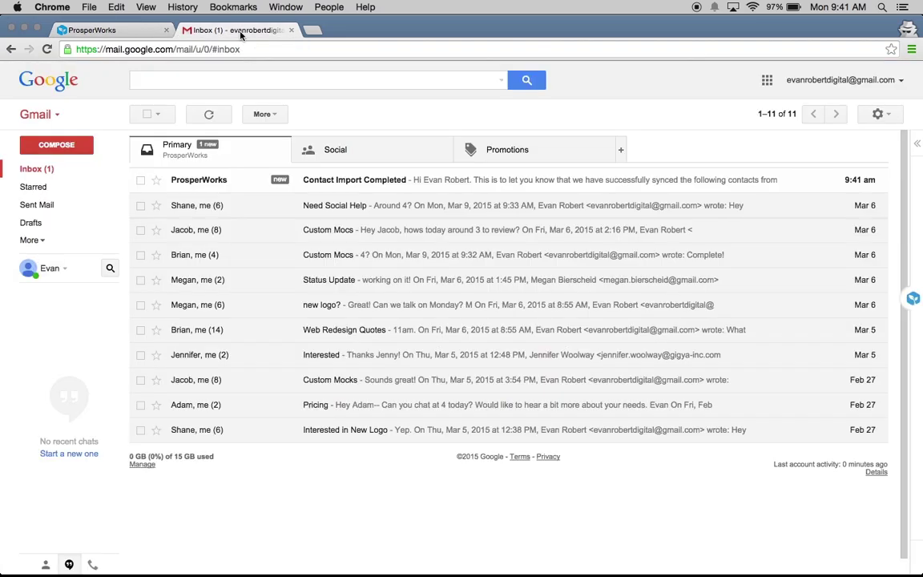
{"action": "left_click", "coordinate": [140, 181]}
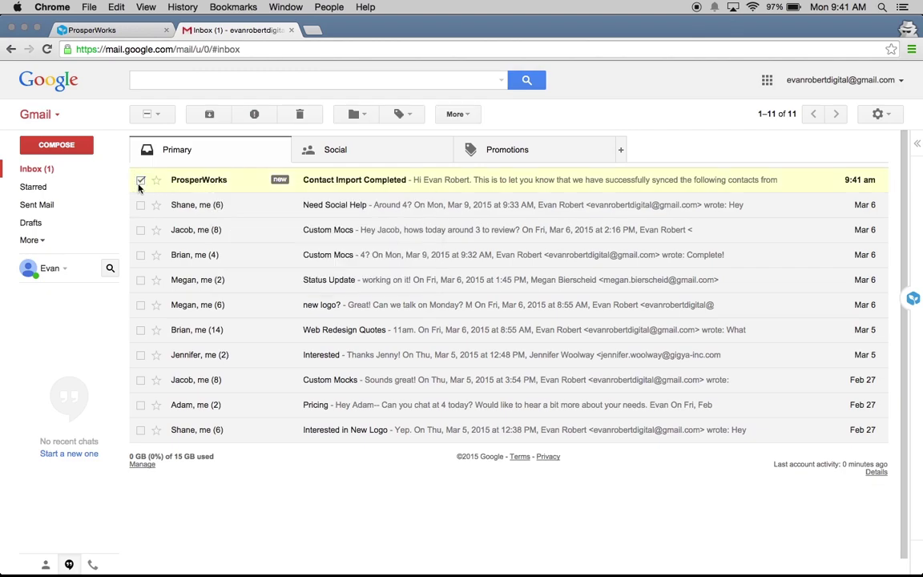
{"action": "left_click", "coordinate": [209, 116]}
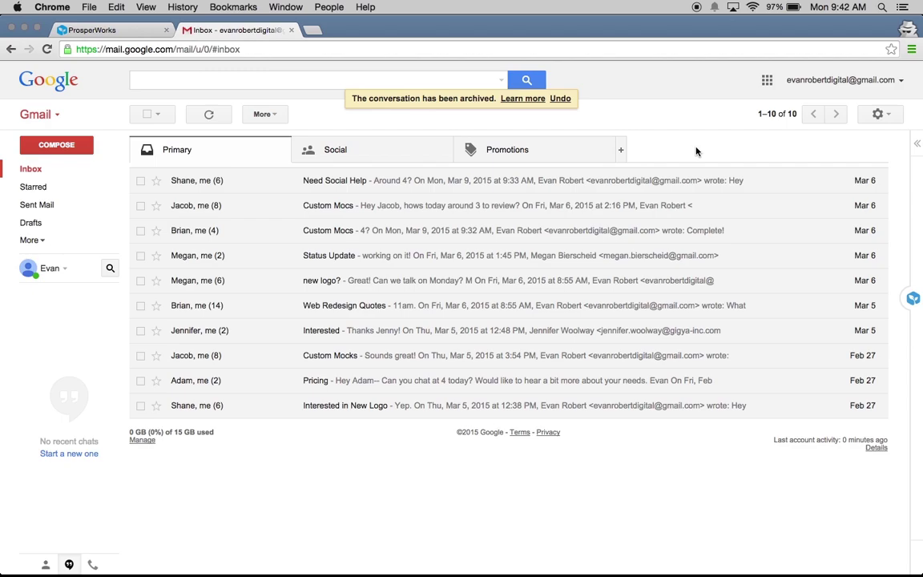
- Add the email's sender from Gmail's ProsperWorks sidebar as a Current Customer
{"action": "left_click", "coordinate": [912, 299]}
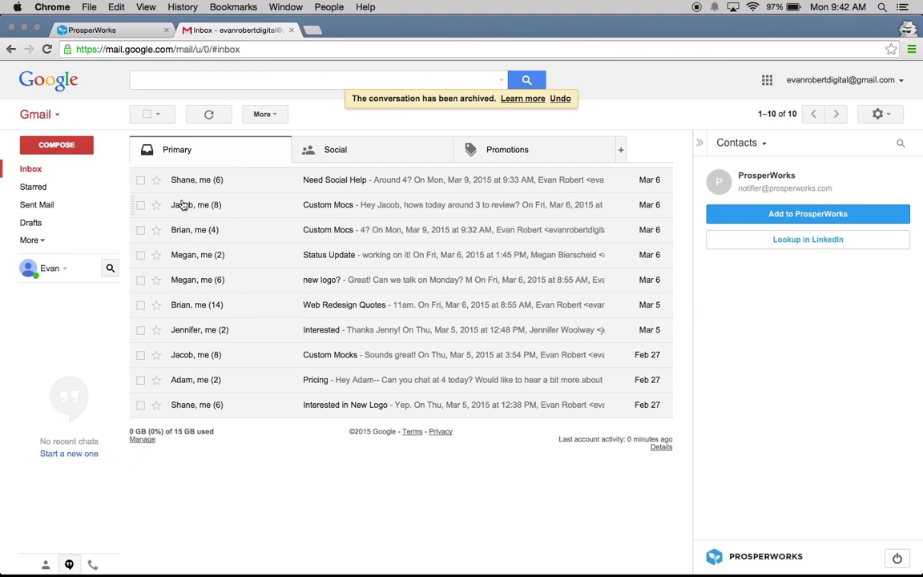
{"action": "mouse_move", "coordinate": [182, 186]}
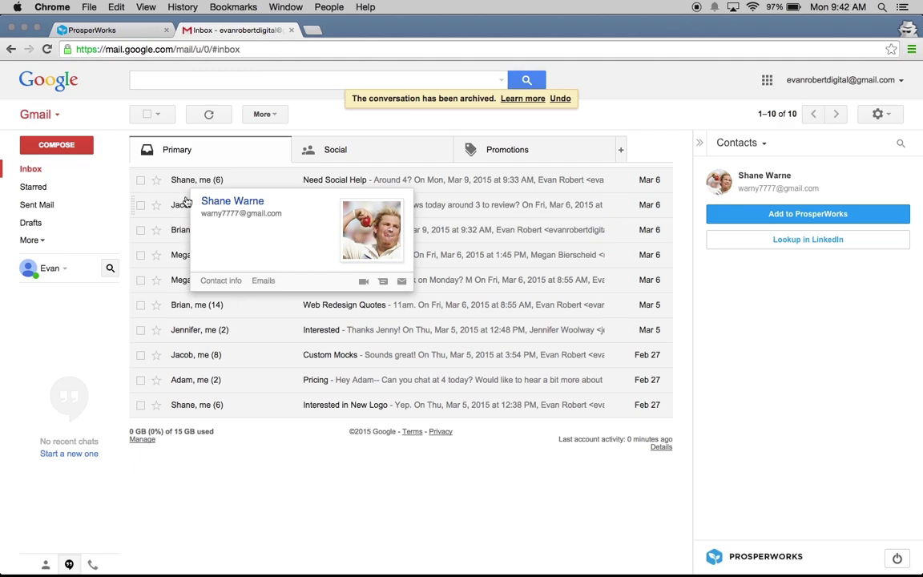
{"action": "mouse_move", "coordinate": [183, 210]}
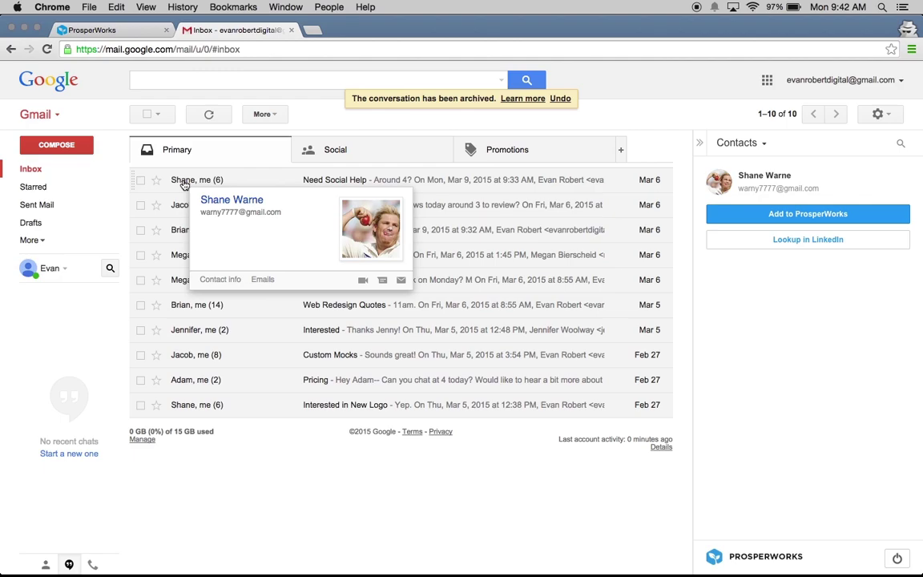
{"action": "left_click", "coordinate": [802, 214]}
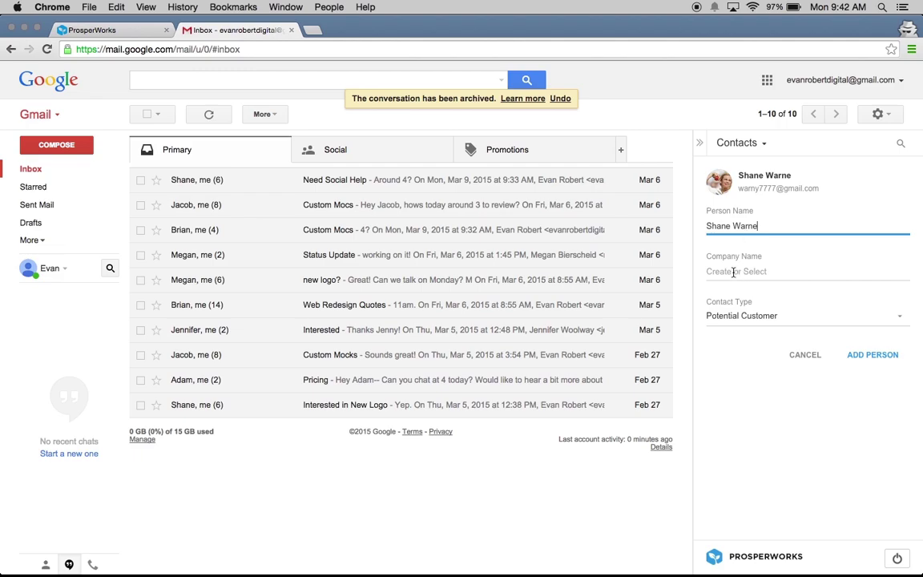
{"action": "left_click", "coordinate": [760, 319]}
{"action": "left_click", "coordinate": [758, 343]}
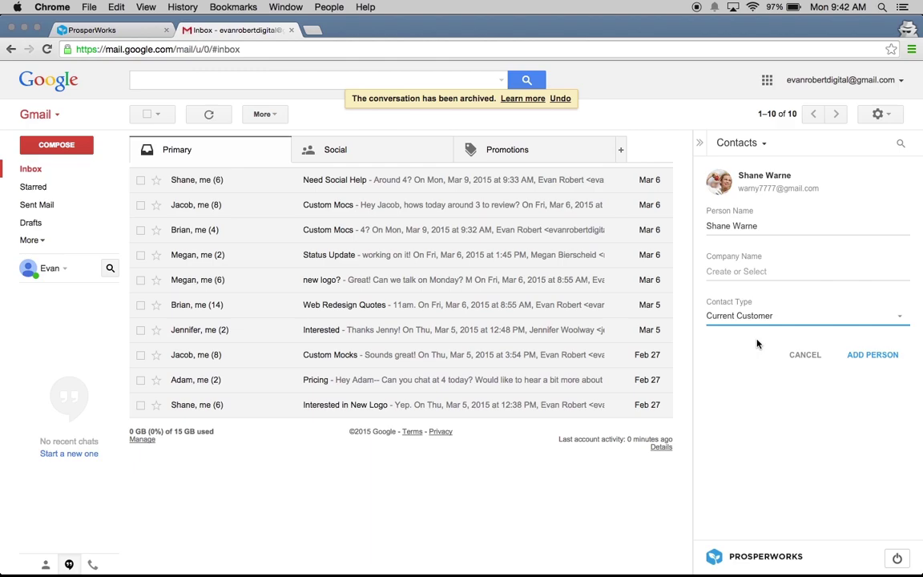
{"action": "left_click", "coordinate": [881, 355]}
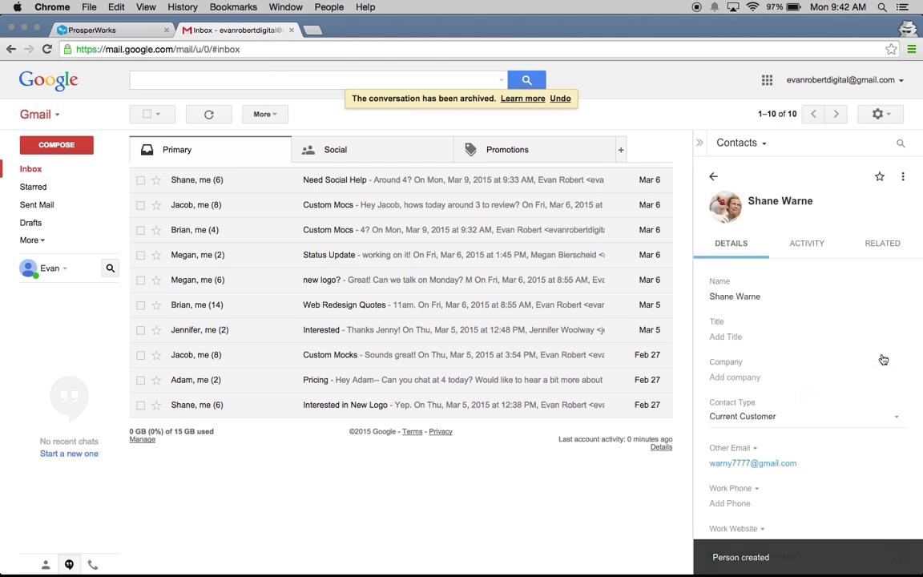
{"action": "left_click", "coordinate": [94, 29]}
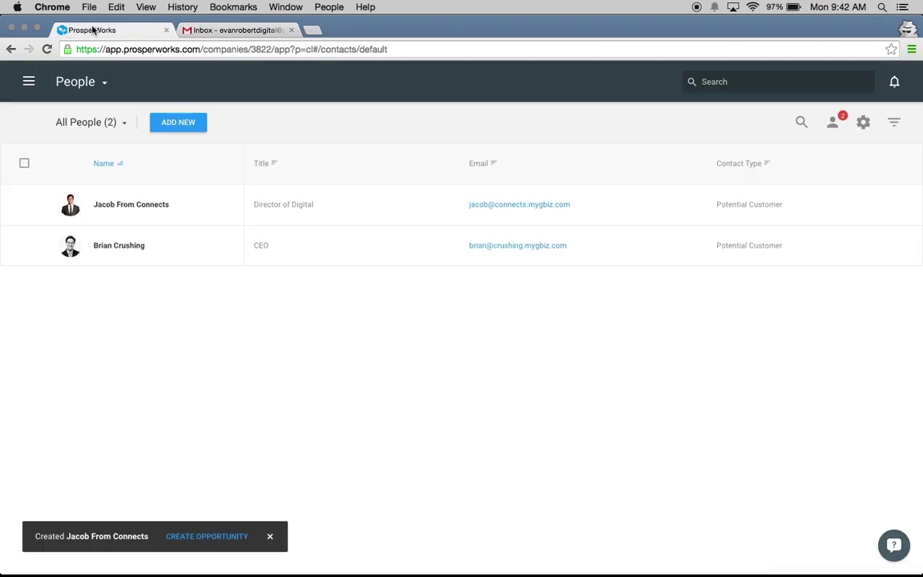
- Reload the page so the People list shows all 8 contacts
{"action": "left_click", "coordinate": [48, 48]}
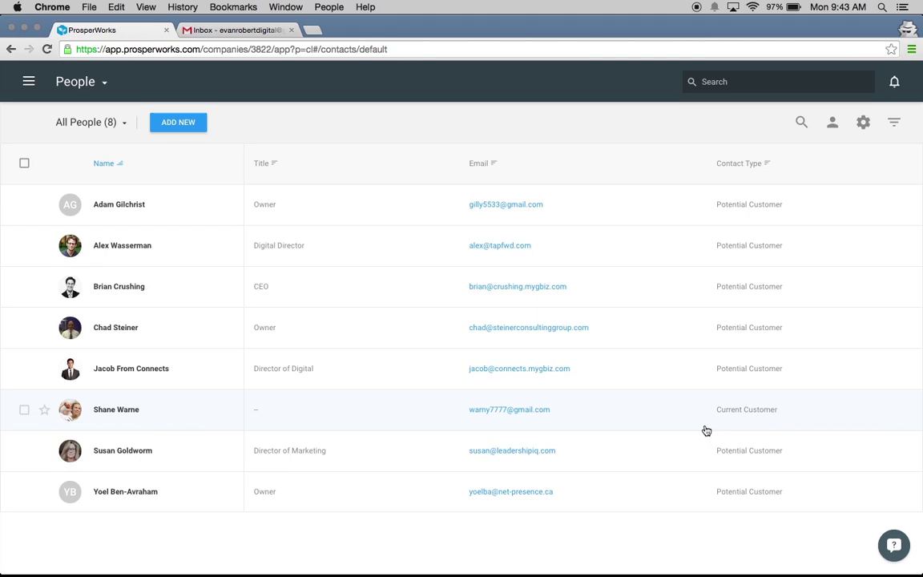
{"action": "left_click", "coordinate": [864, 128]}
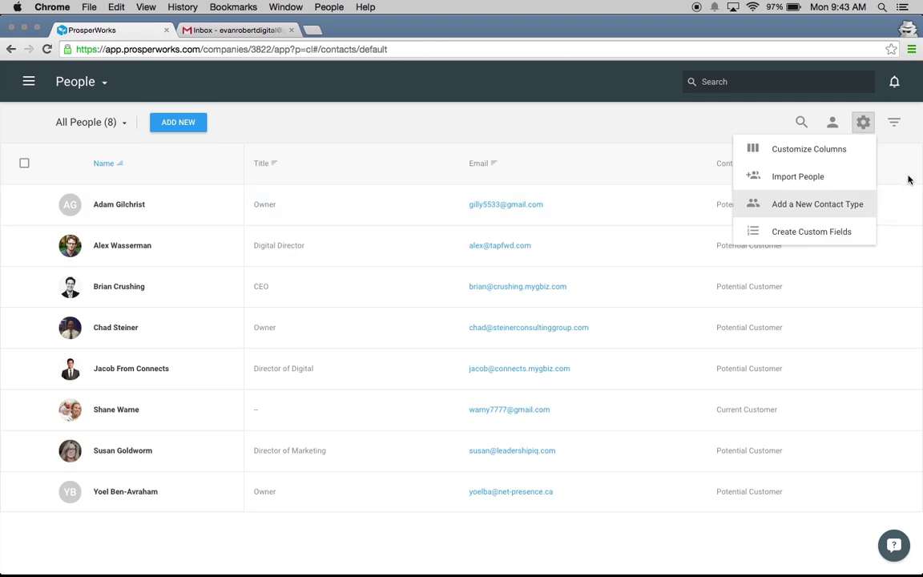
{"action": "left_click", "coordinate": [908, 180]}
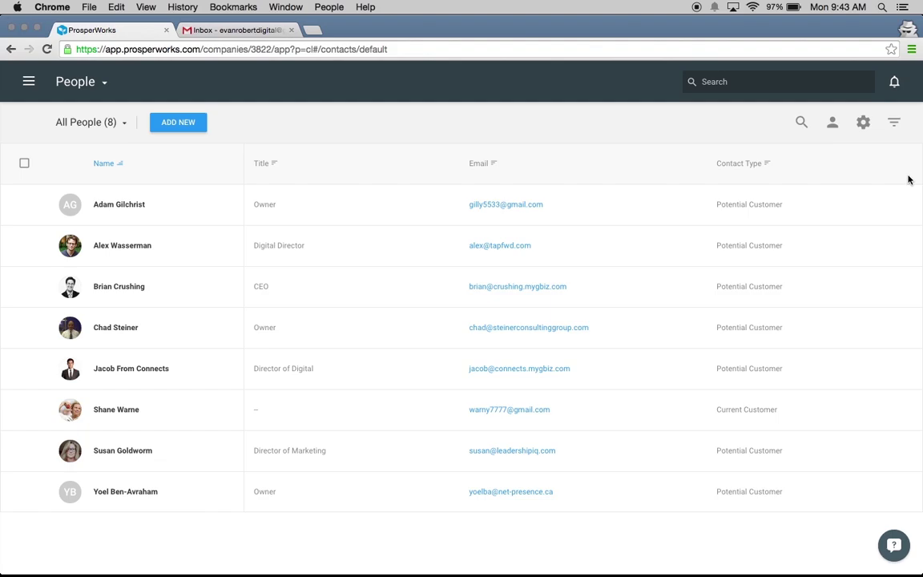
{"action": "left_click", "coordinate": [359, 287]}
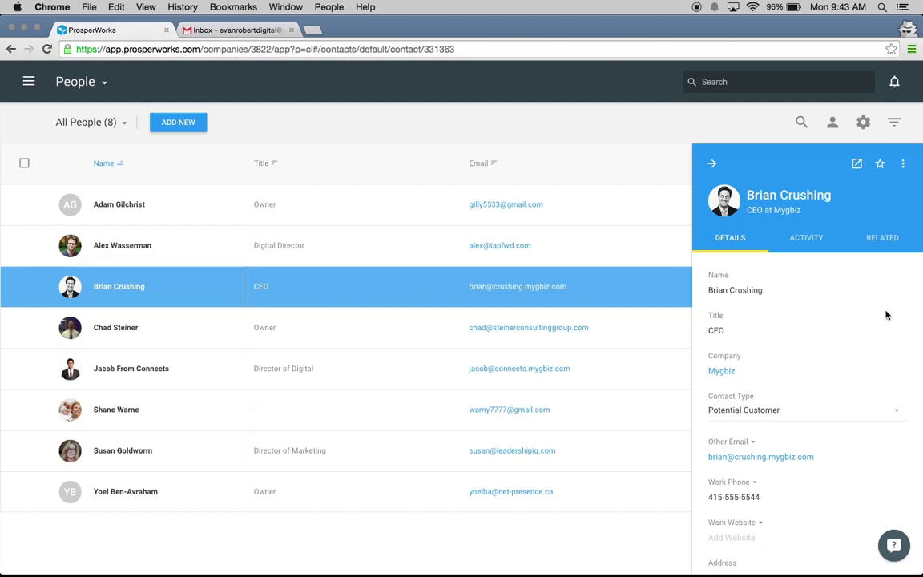
{"action": "scroll", "coordinate": [678, 253], "scroll_direction": "down", "scroll_amount": 1}
{"action": "scroll", "coordinate": [678, 254], "scroll_direction": "down", "scroll_amount": 2}
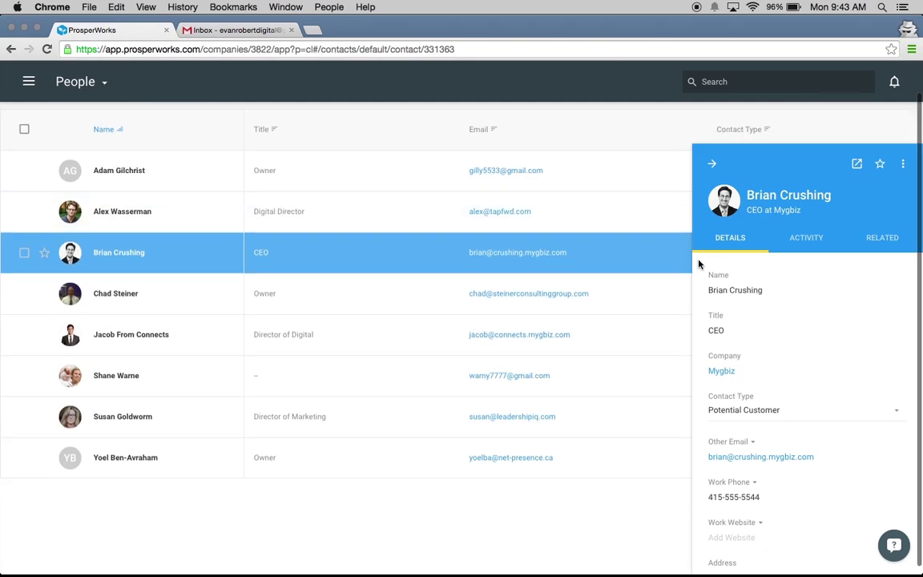
{"action": "scroll", "coordinate": [836, 383], "scroll_direction": "down", "scroll_amount": 5}
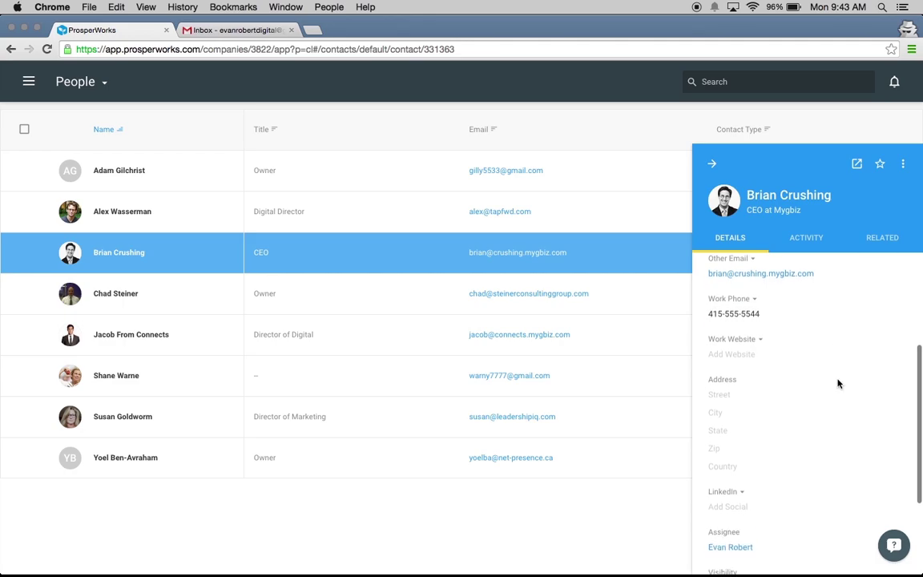
{"action": "scroll", "coordinate": [839, 384], "scroll_direction": "up", "scroll_amount": 7}
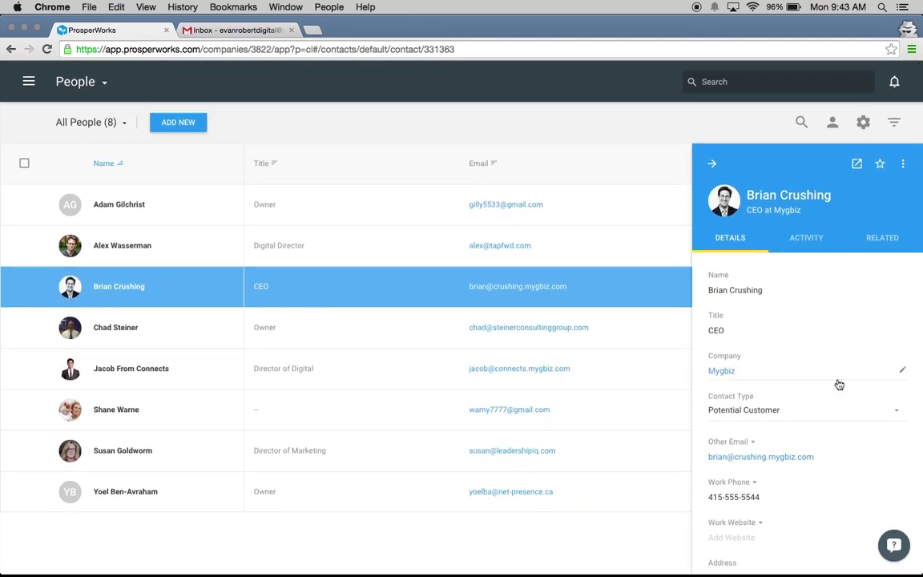
{"action": "left_click", "coordinate": [705, 164]}
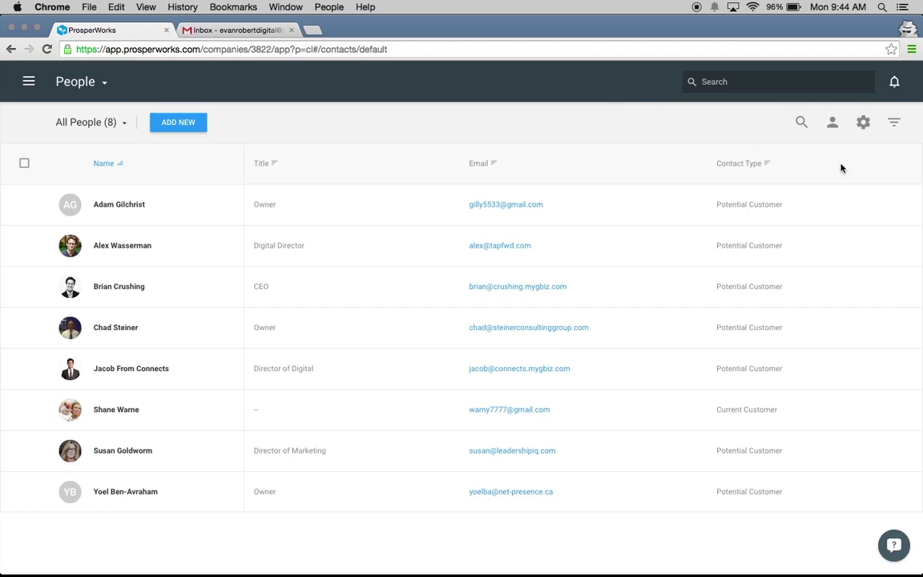
- Start a new custom field labelled Region with the Dropdown field type
{"action": "left_click", "coordinate": [865, 126]}
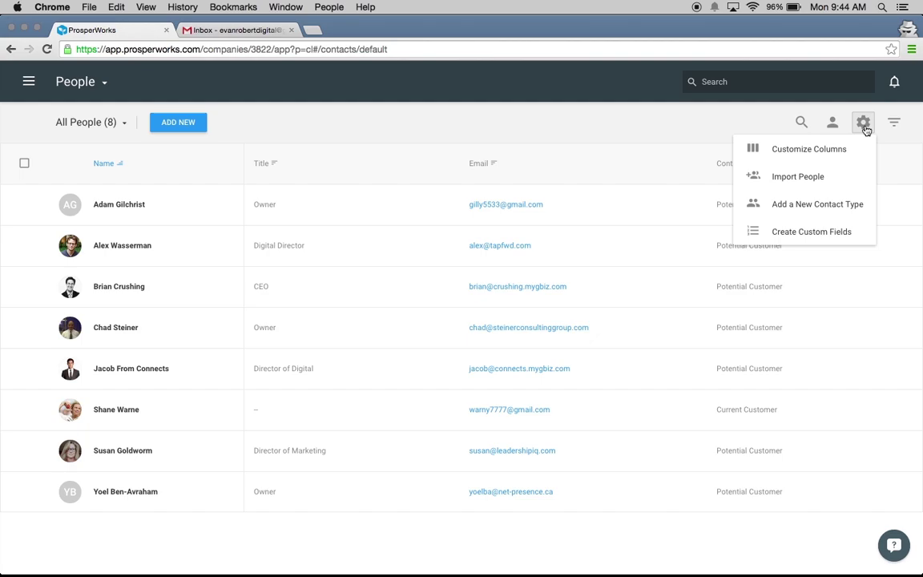
{"action": "left_click", "coordinate": [844, 231]}
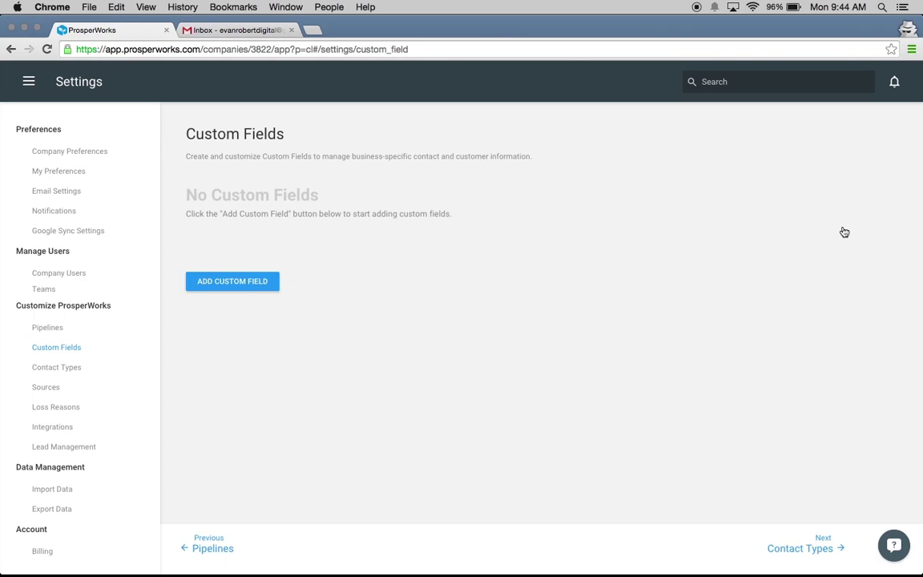
{"action": "left_click", "coordinate": [237, 287]}
{"action": "type", "text": "Region"}
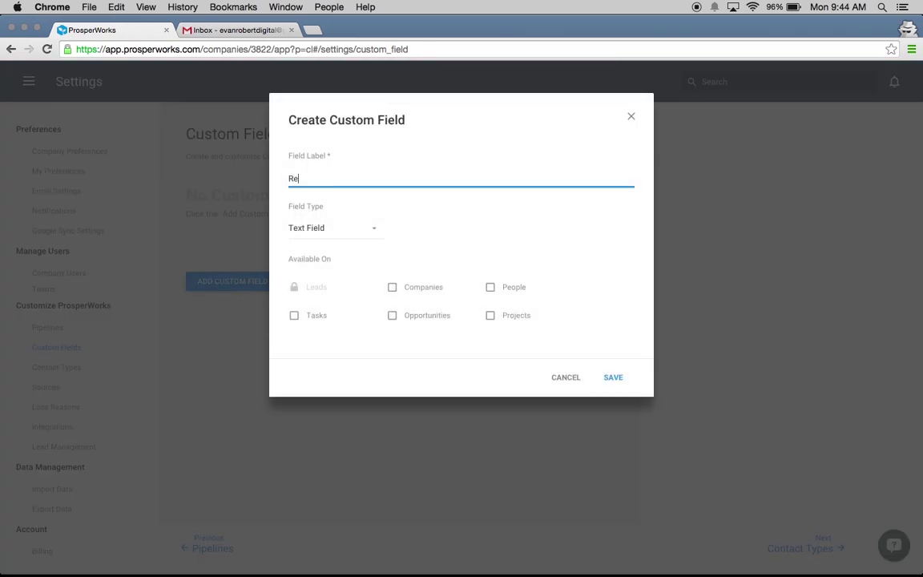
{"action": "left_click", "coordinate": [355, 232]}
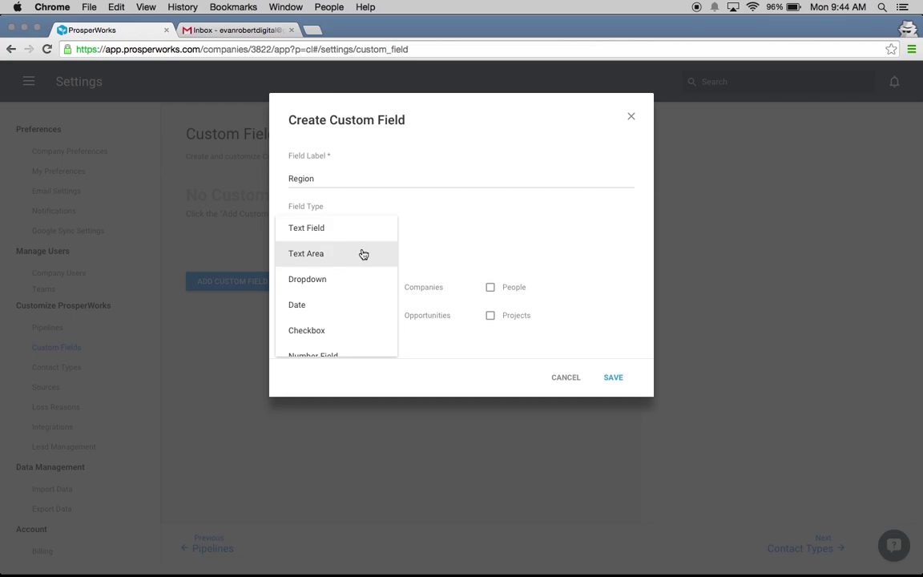
{"action": "scroll", "coordinate": [361, 253], "scroll_direction": "down", "scroll_amount": 3}
{"action": "scroll", "coordinate": [360, 253], "scroll_direction": "up", "scroll_amount": 3}
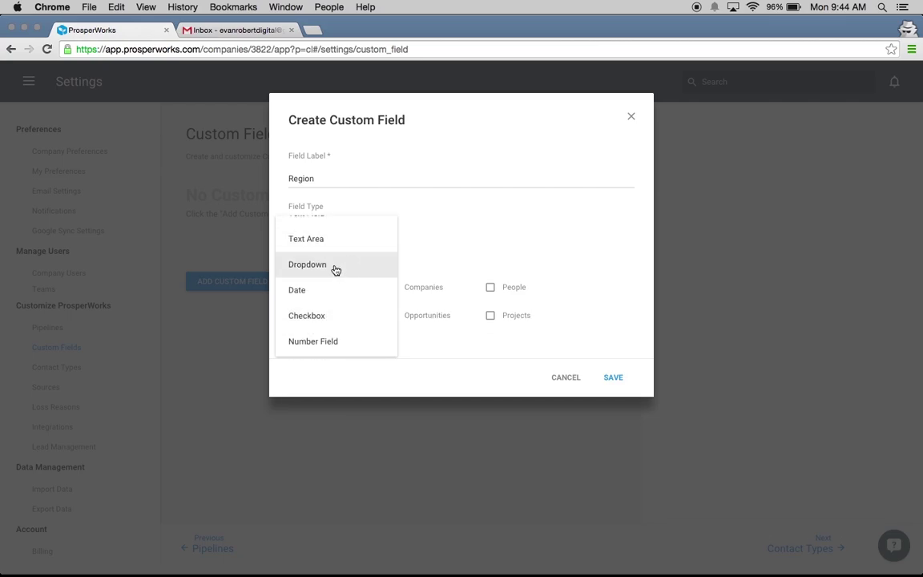
{"action": "left_click", "coordinate": [321, 268]}
- Give Region the options West, East and Central, enable it for People and filters, and save
{"action": "left_click", "coordinate": [314, 280]}
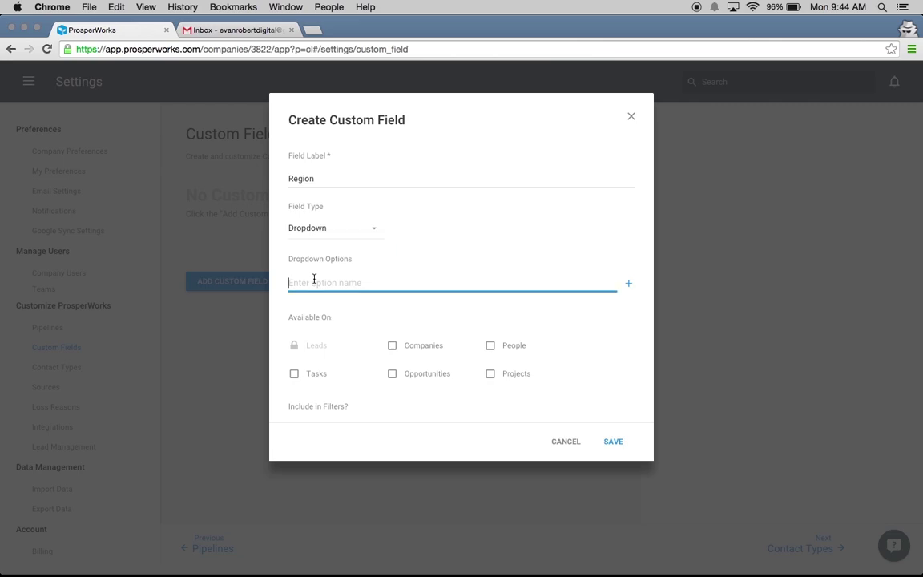
{"action": "type", "text": "West"}
{"action": "left_click", "coordinate": [630, 286]}
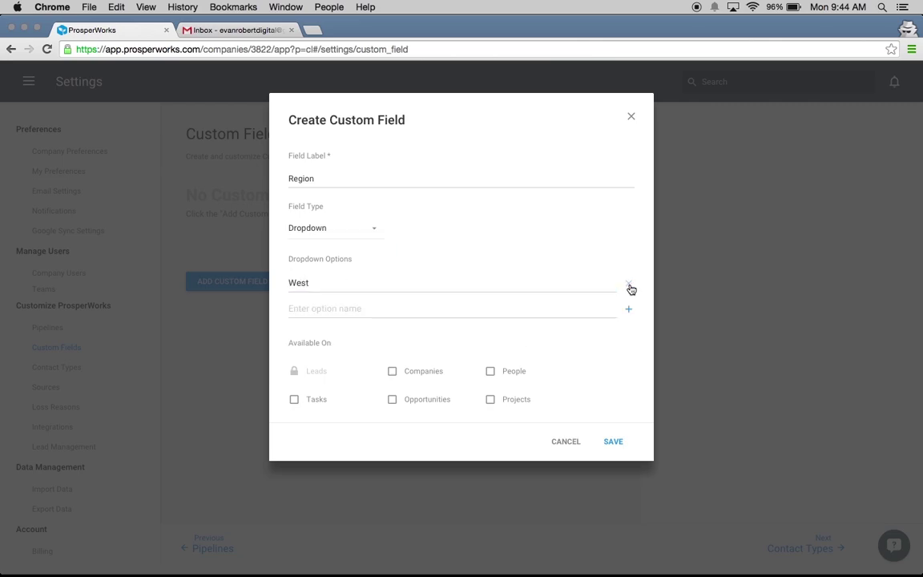
{"action": "left_click", "coordinate": [573, 303]}
{"action": "type", "text": "East"}
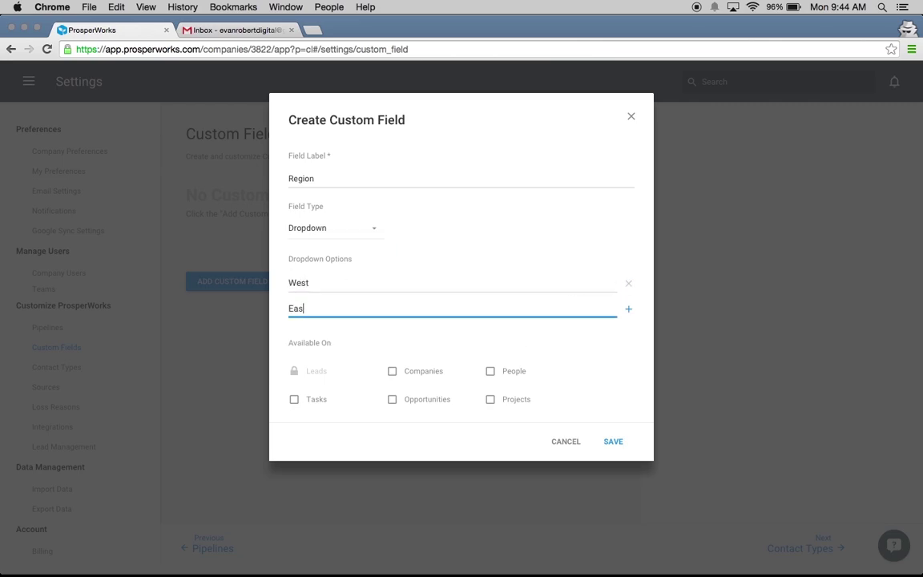
{"action": "left_click", "coordinate": [629, 308]}
{"action": "left_click", "coordinate": [372, 331]}
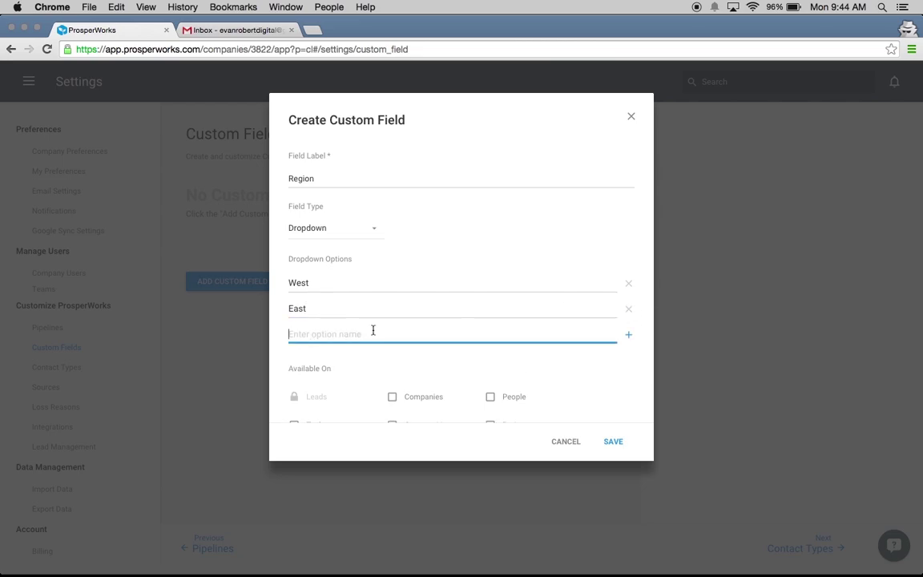
{"action": "type", "text": "Central"}
{"action": "scroll", "coordinate": [451, 274], "scroll_direction": "down", "scroll_amount": 2}
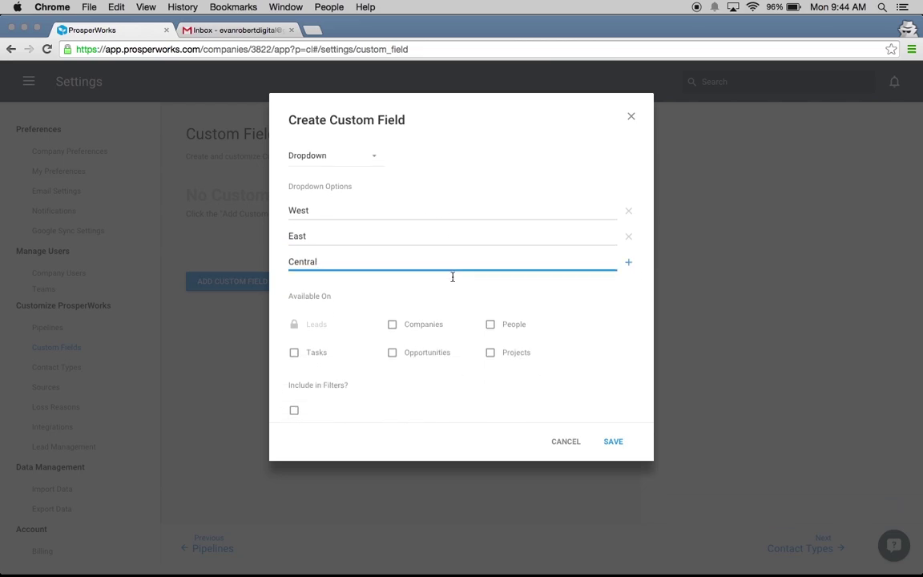
{"action": "left_click", "coordinate": [491, 324]}
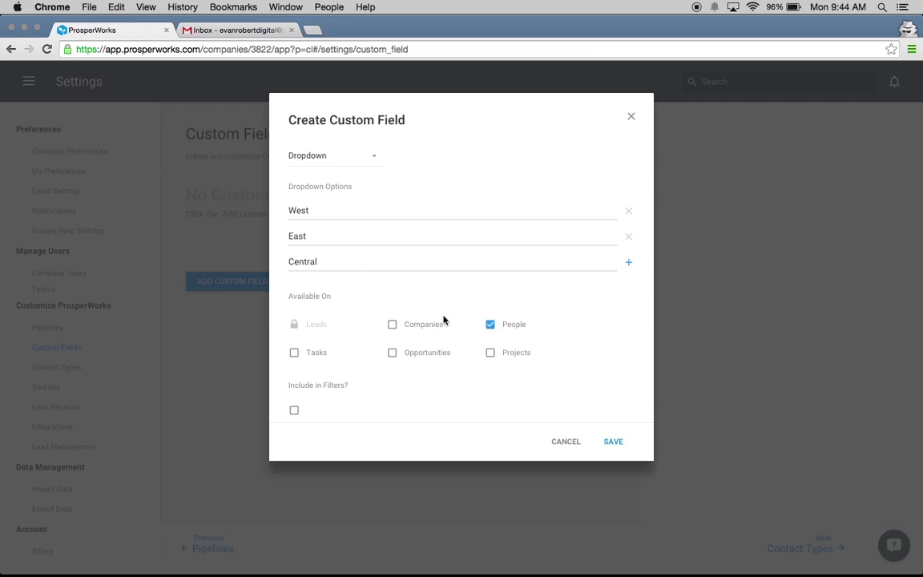
{"action": "scroll", "coordinate": [433, 325], "scroll_direction": "down", "scroll_amount": 1}
{"action": "left_click", "coordinate": [294, 384]}
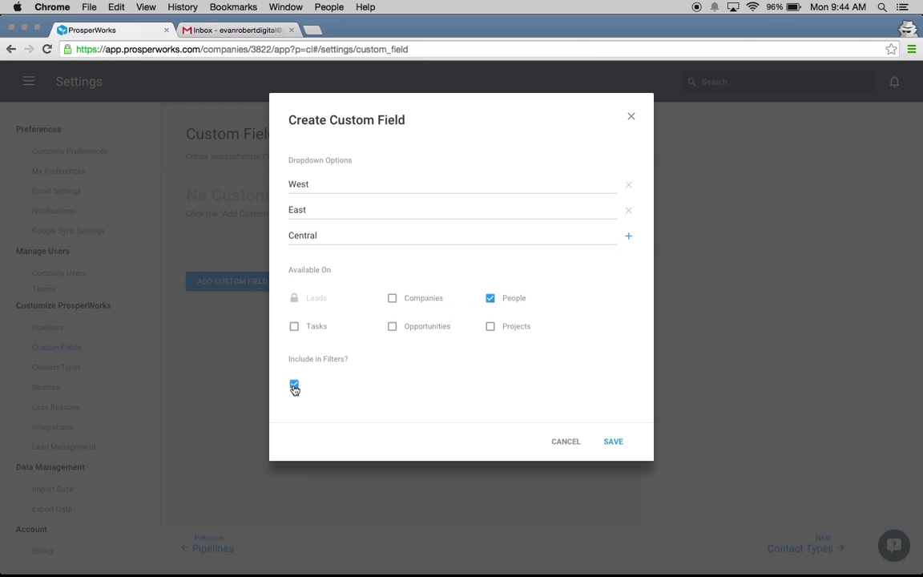
{"action": "left_click", "coordinate": [614, 441]}
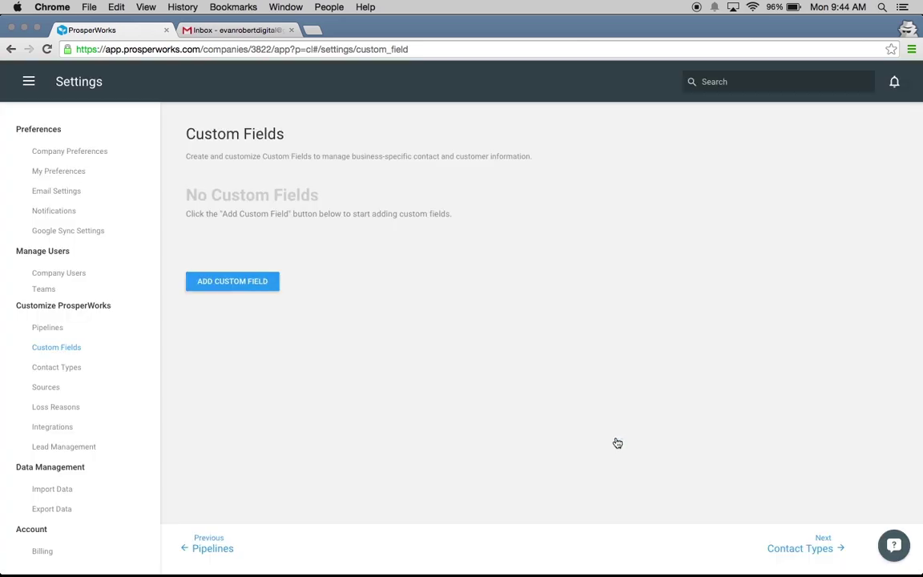
- Open the Mygbiz CEO's full record and set its Region to West
{"action": "left_click", "coordinate": [26, 79]}
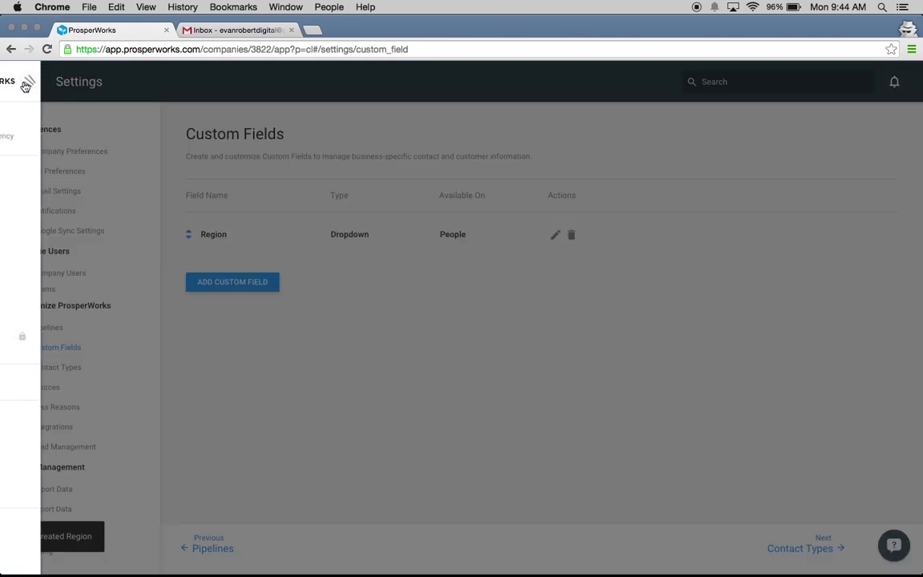
{"action": "left_click", "coordinate": [49, 198]}
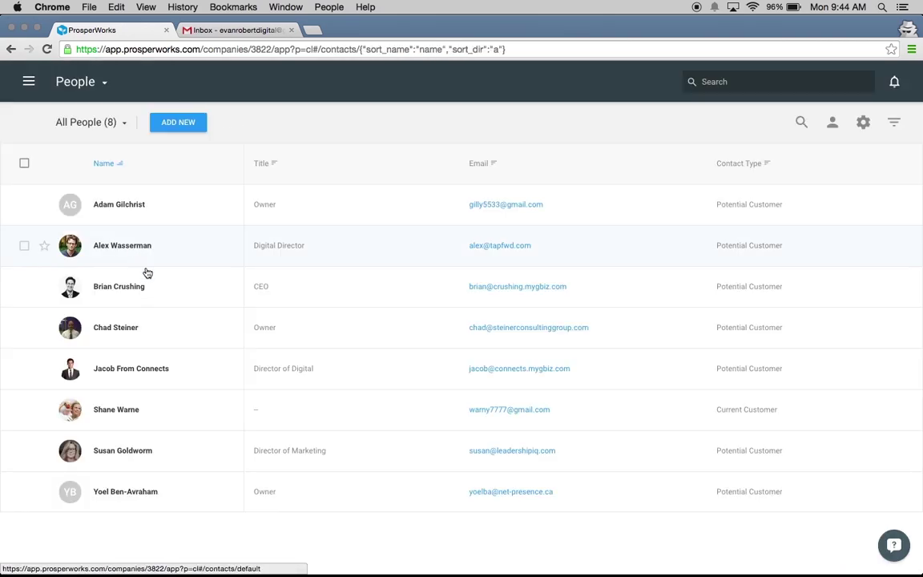
{"action": "left_click", "coordinate": [189, 297]}
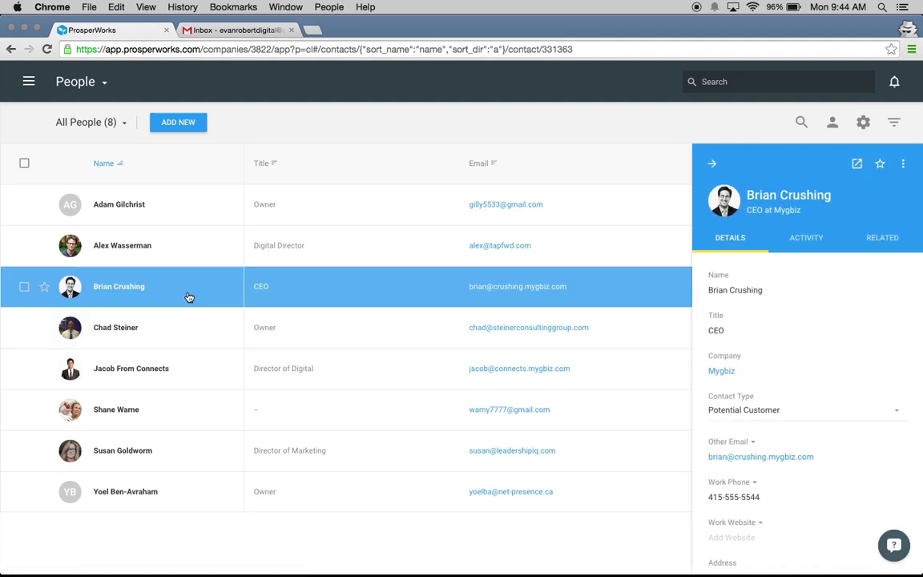
{"action": "left_click", "coordinate": [857, 161]}
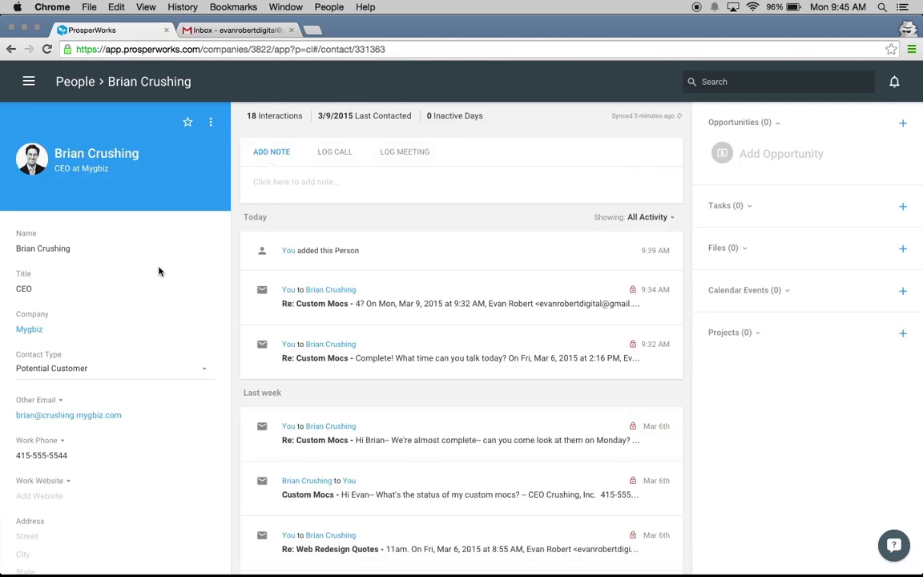
{"action": "scroll", "coordinate": [158, 268], "scroll_direction": "down", "scroll_amount": 10}
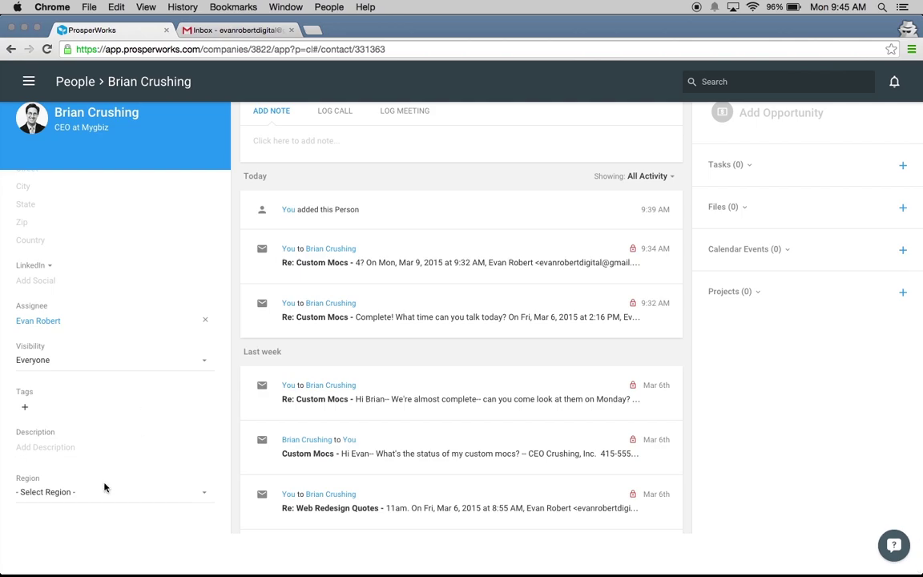
{"action": "left_click", "coordinate": [82, 497]}
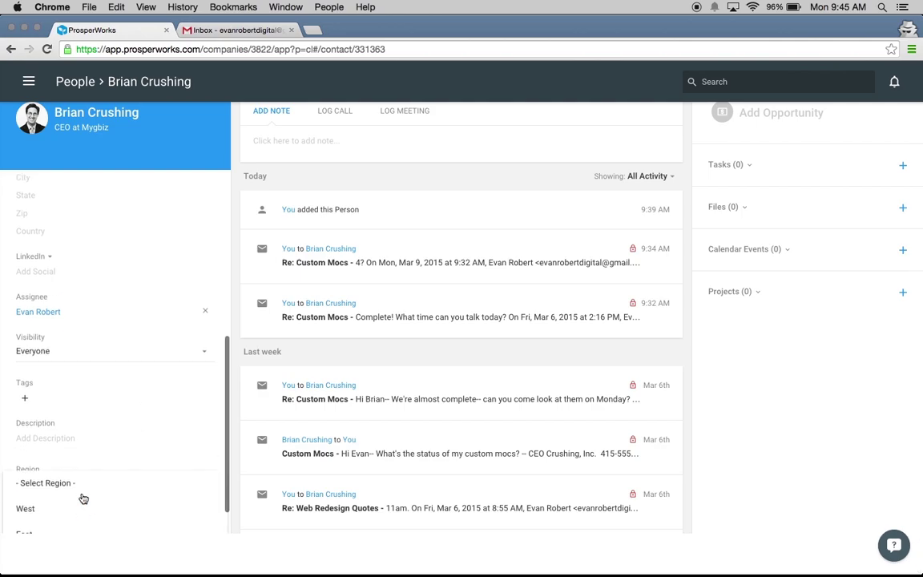
{"action": "left_click", "coordinate": [33, 472]}
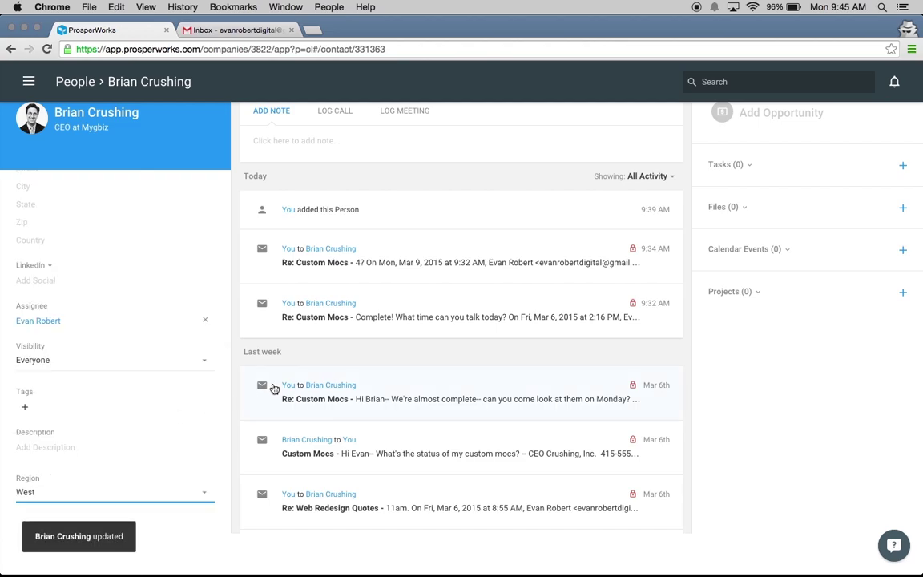
{"action": "left_click", "coordinate": [76, 90]}
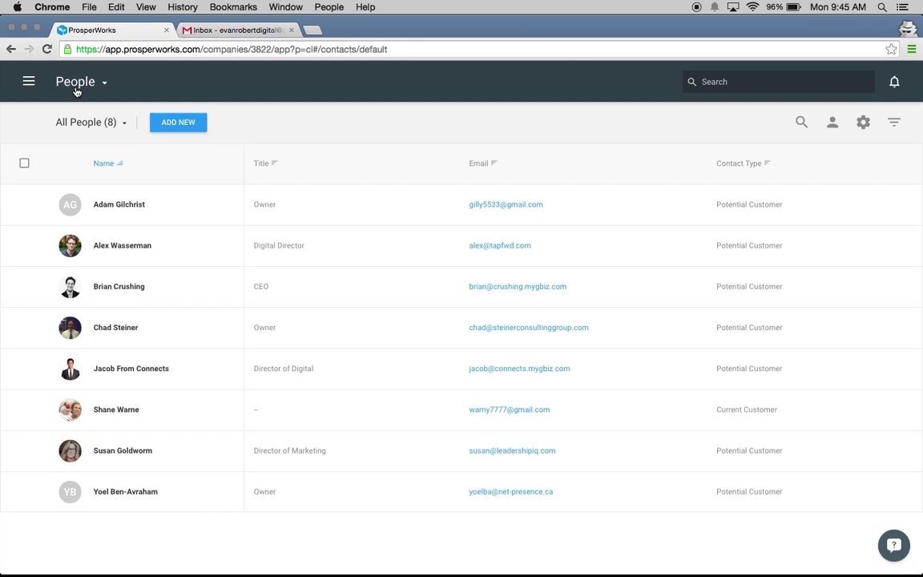
- In Edit Columns, move Region between Title and Email and save the layout
{"action": "left_click", "coordinate": [864, 122]}
{"action": "left_click", "coordinate": [791, 149]}
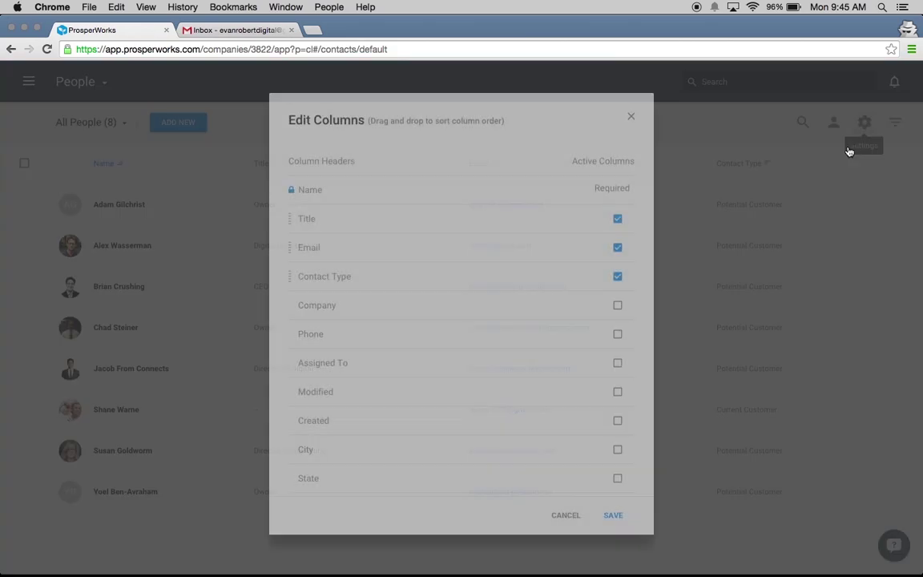
{"action": "scroll", "coordinate": [476, 301], "scroll_direction": "down", "scroll_amount": 1}
{"action": "scroll", "coordinate": [477, 300], "scroll_direction": "down", "scroll_amount": 3}
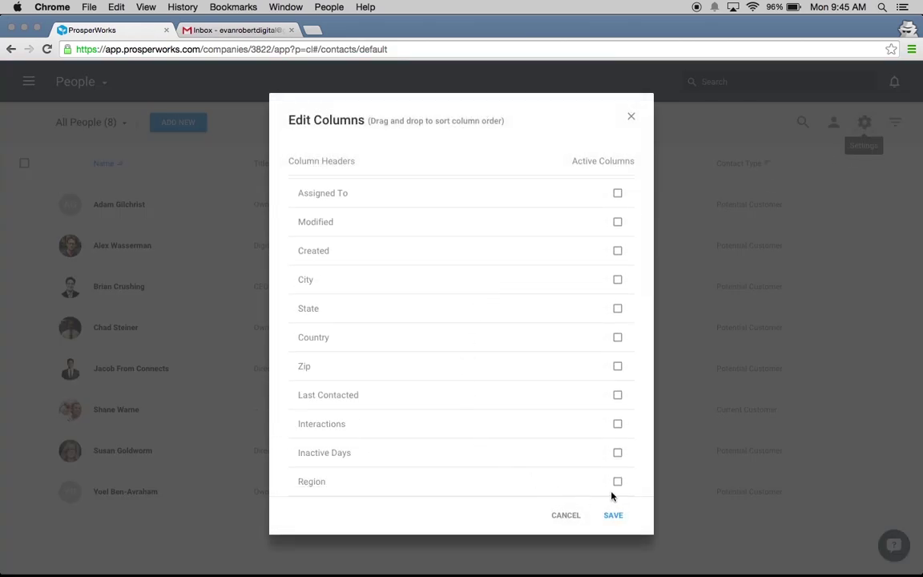
{"action": "scroll", "coordinate": [617, 487], "scroll_direction": "up", "scroll_amount": 1}
{"action": "scroll", "coordinate": [516, 437], "scroll_direction": "up", "scroll_amount": 4}
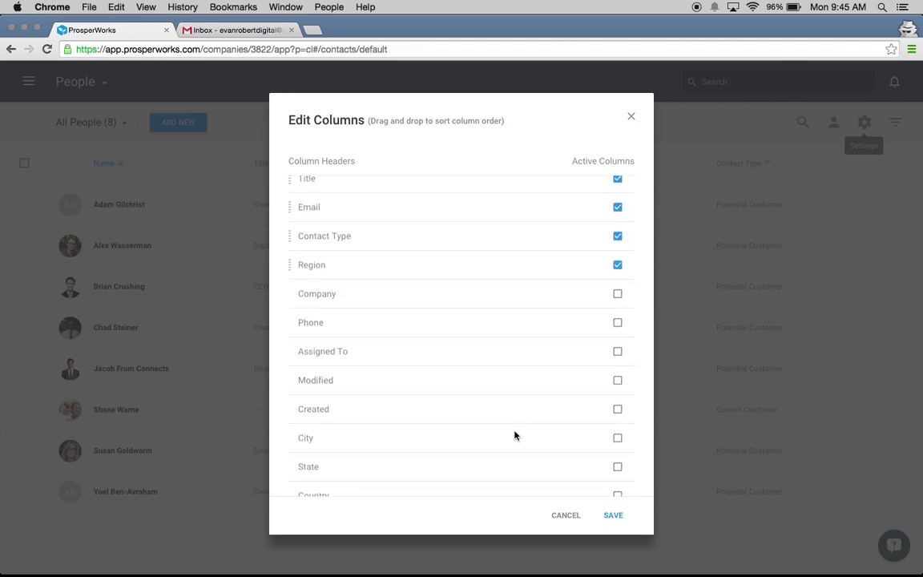
{"action": "left_click_drag", "start_coordinate": [362, 308], "coordinate": [355, 248]}
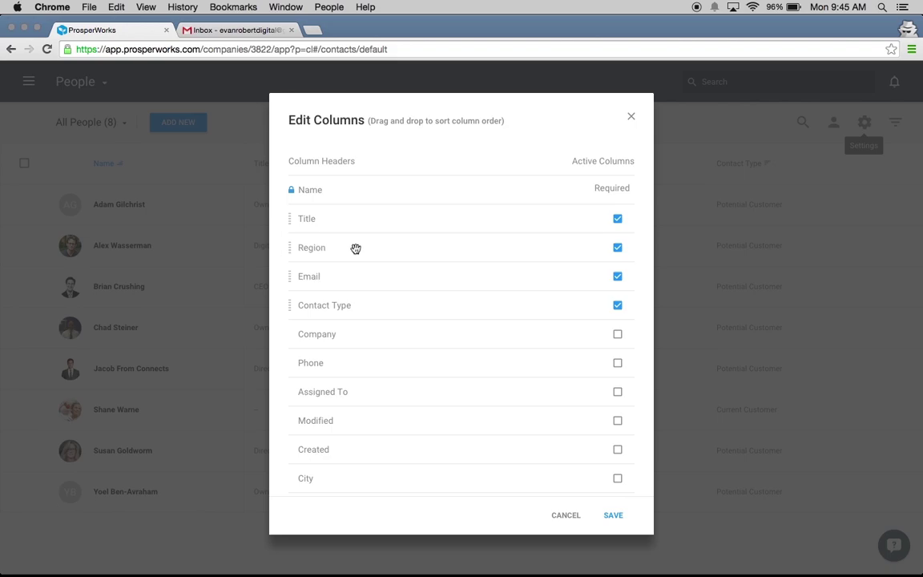
{"action": "left_click", "coordinate": [613, 516]}
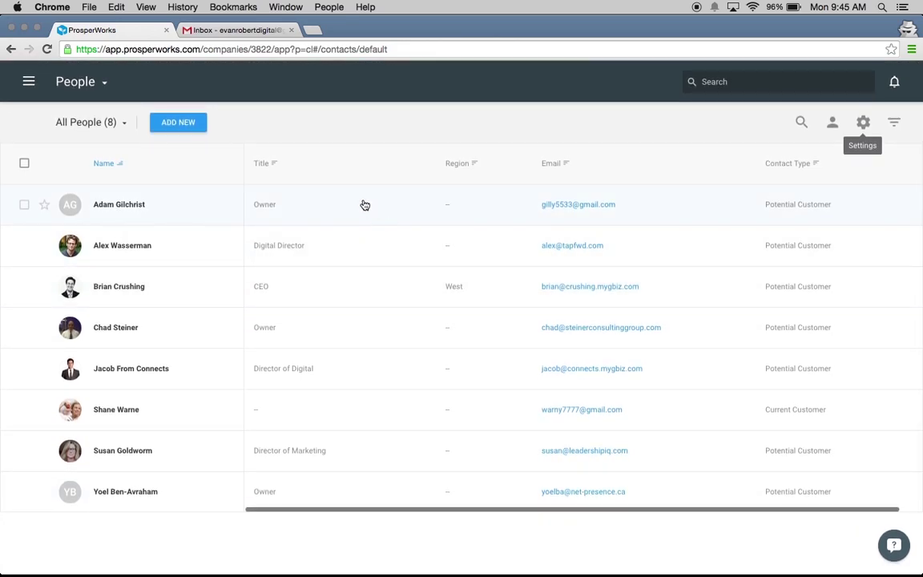
- Set Region to East for the first contact and Central for the second and fourth
{"action": "left_click", "coordinate": [365, 206]}
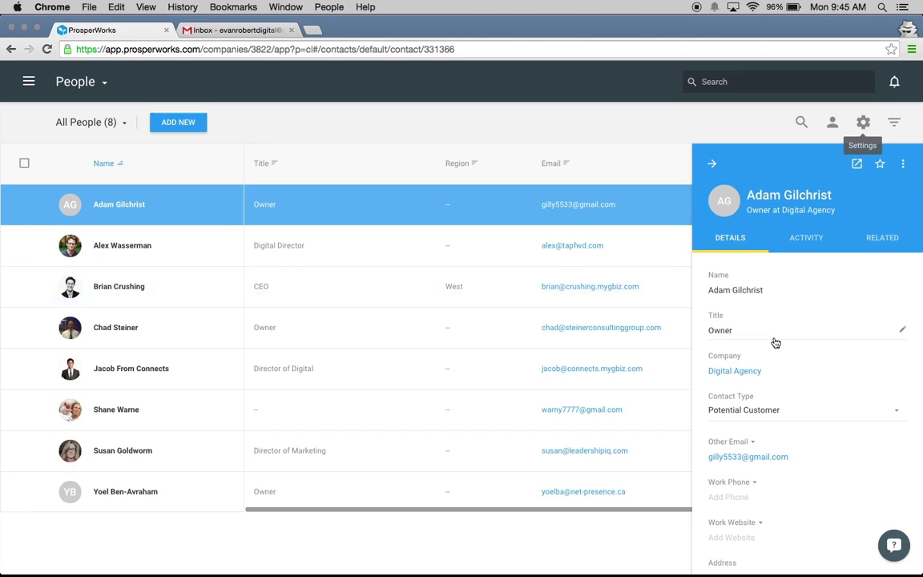
{"action": "scroll", "coordinate": [772, 342], "scroll_direction": "down", "scroll_amount": 5}
{"action": "scroll", "coordinate": [775, 343], "scroll_direction": "down", "scroll_amount": 3}
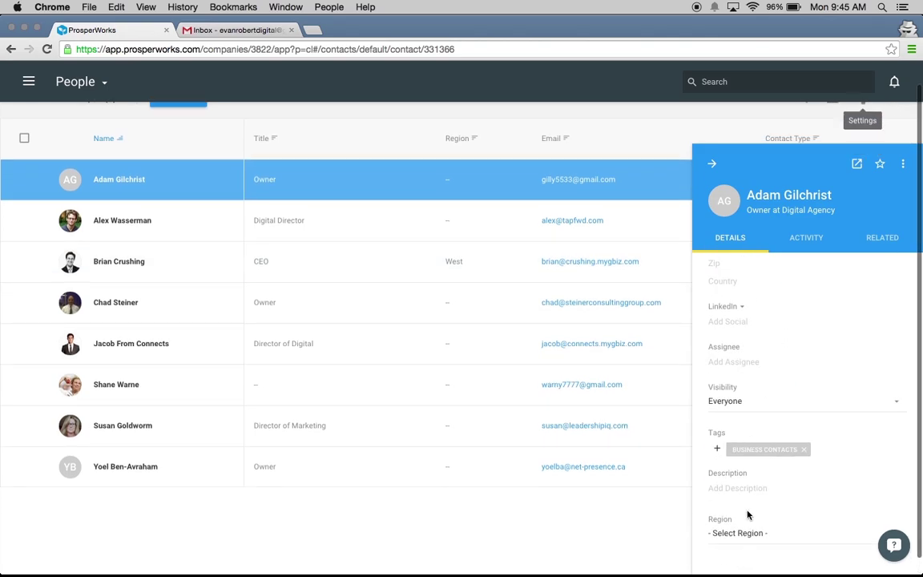
{"action": "left_click", "coordinate": [735, 533]}
{"action": "left_click", "coordinate": [726, 542]}
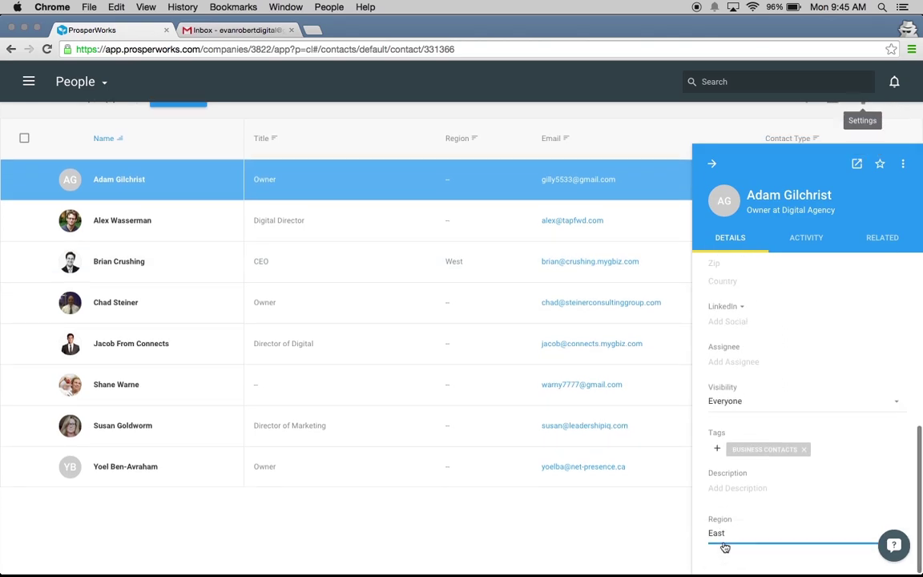
{"action": "left_click", "coordinate": [396, 235]}
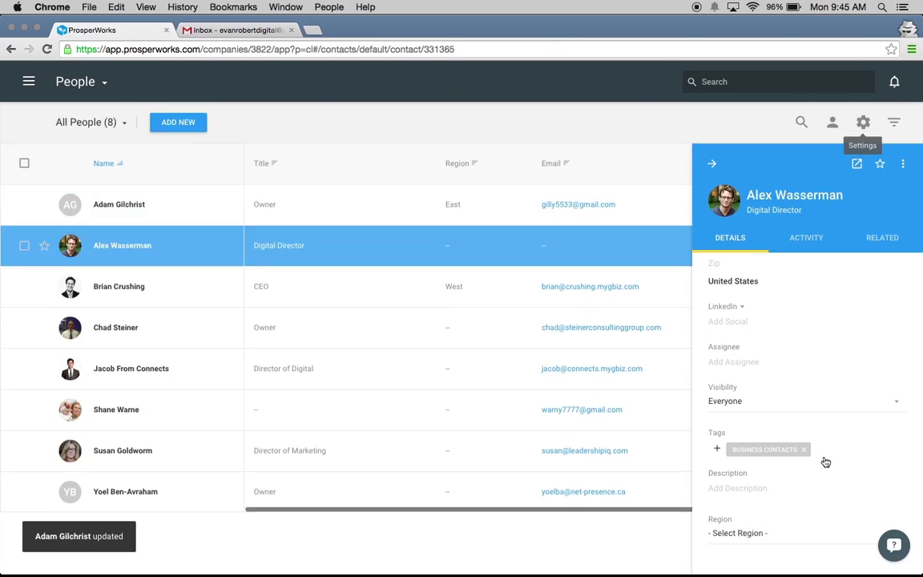
{"action": "left_click", "coordinate": [786, 532]}
{"action": "left_click", "coordinate": [748, 559]}
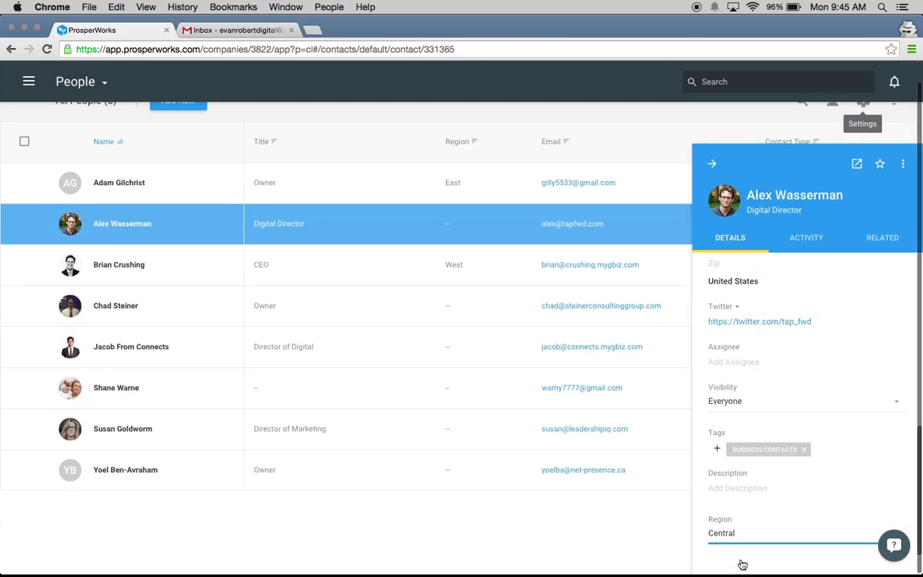
{"action": "left_click", "coordinate": [431, 315]}
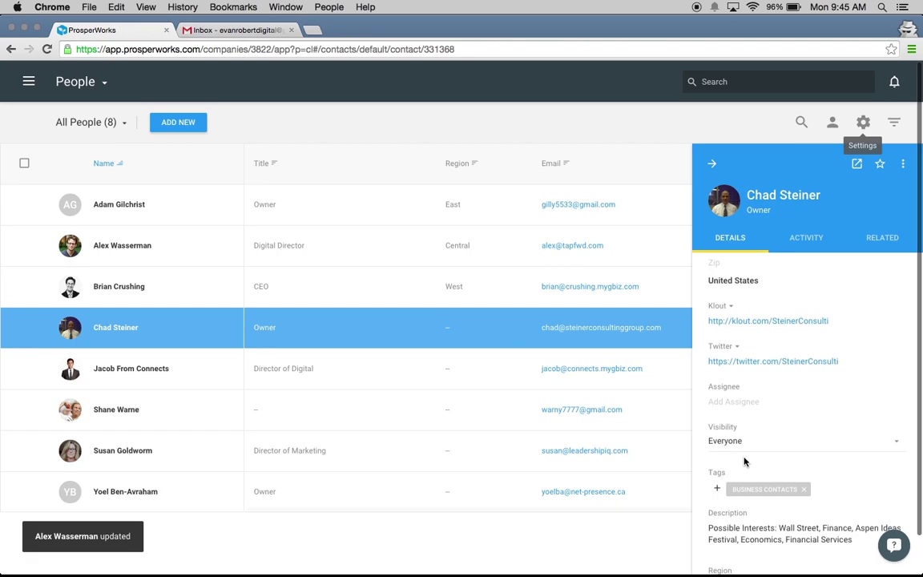
{"action": "scroll", "coordinate": [746, 462], "scroll_direction": "down", "scroll_amount": 2}
{"action": "left_click", "coordinate": [753, 541]}
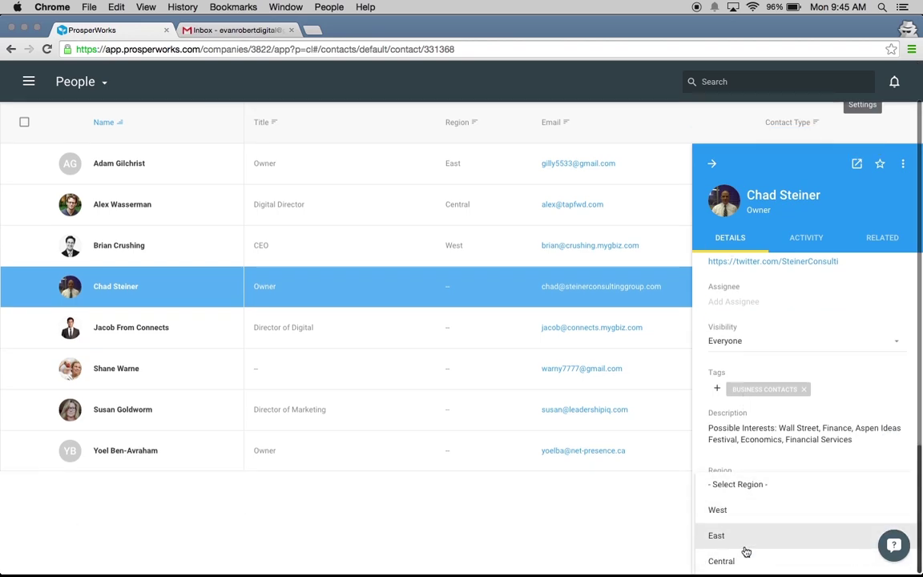
{"action": "left_click", "coordinate": [731, 560]}
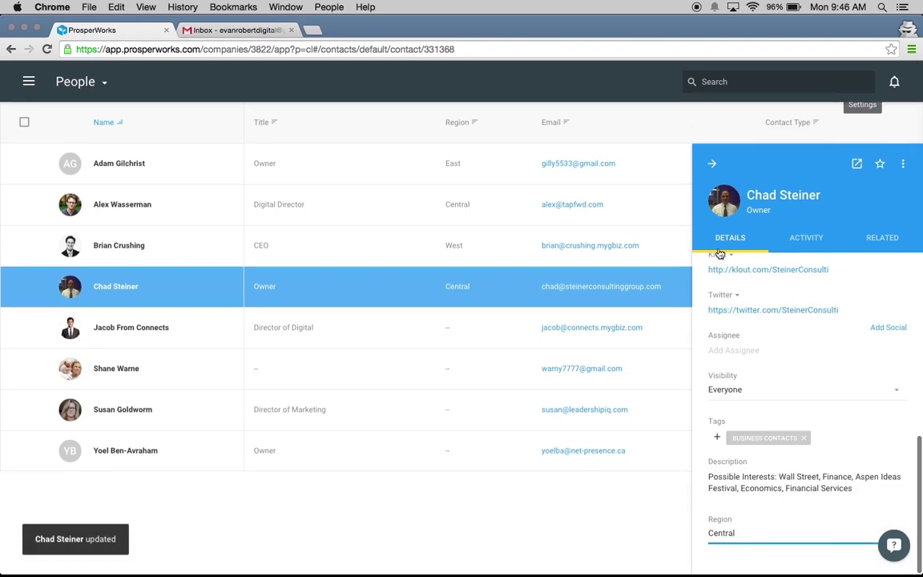
{"action": "left_click", "coordinate": [711, 163]}
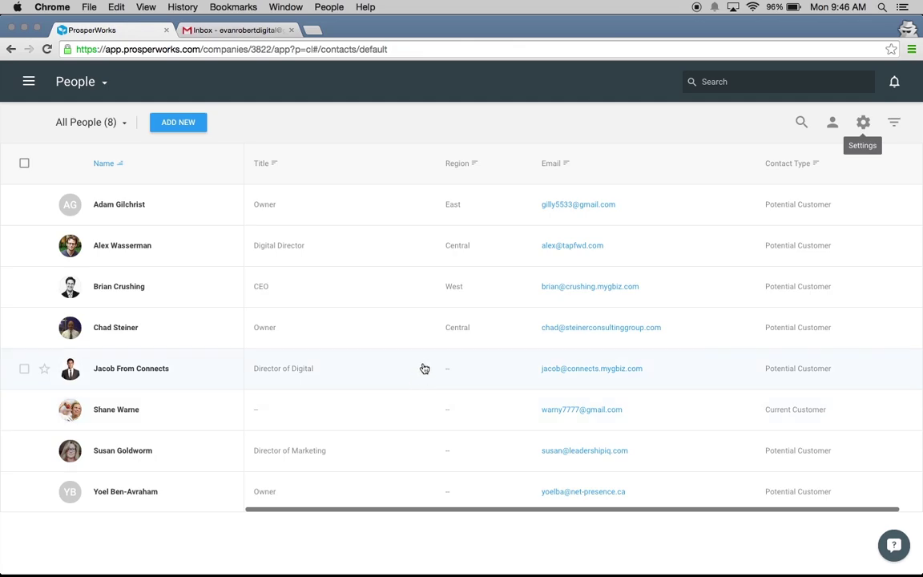
- Sort People by the Region column and filter the list to Central only
{"action": "left_click", "coordinate": [469, 170]}
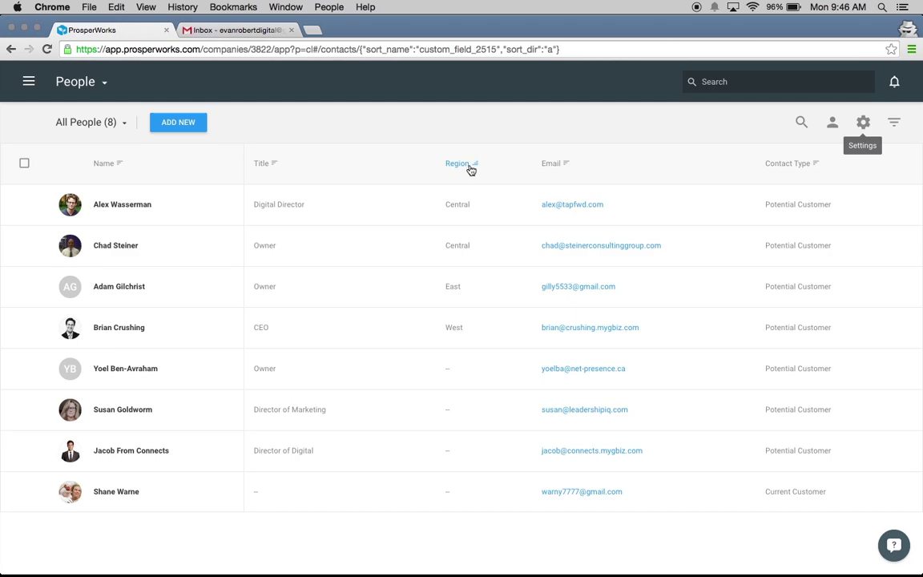
{"action": "left_click", "coordinate": [895, 124]}
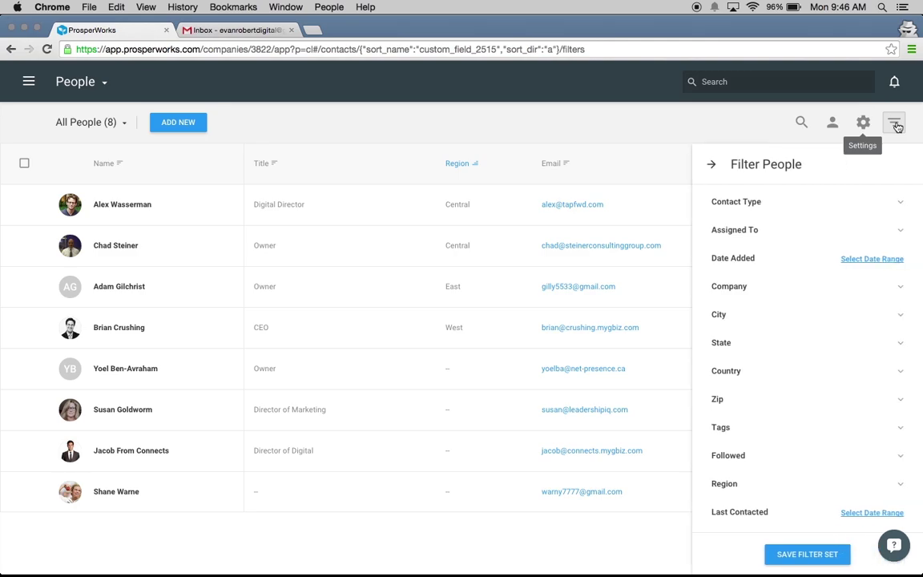
{"action": "scroll", "coordinate": [880, 309], "scroll_direction": "down", "scroll_amount": 2}
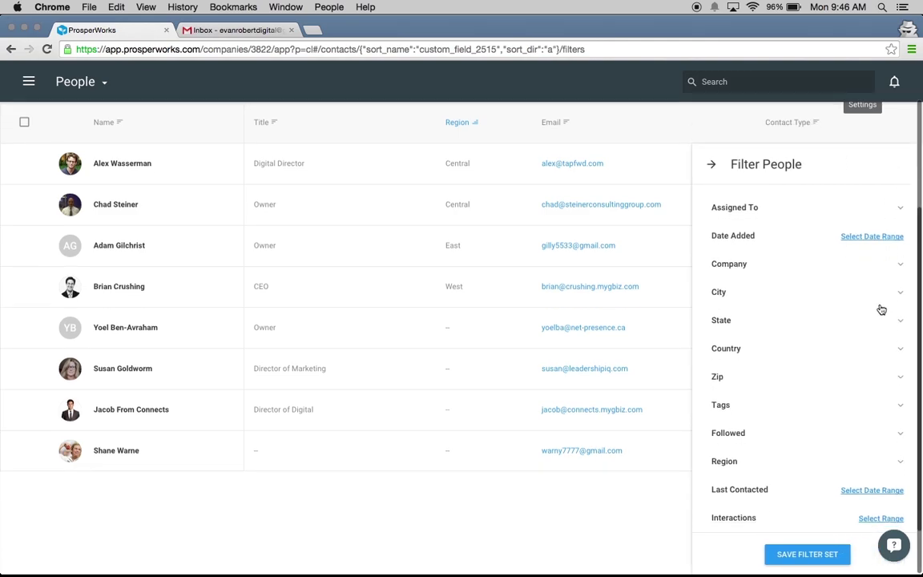
{"action": "left_click", "coordinate": [841, 465]}
{"action": "scroll", "coordinate": [787, 484], "scroll_direction": "down", "scroll_amount": 1}
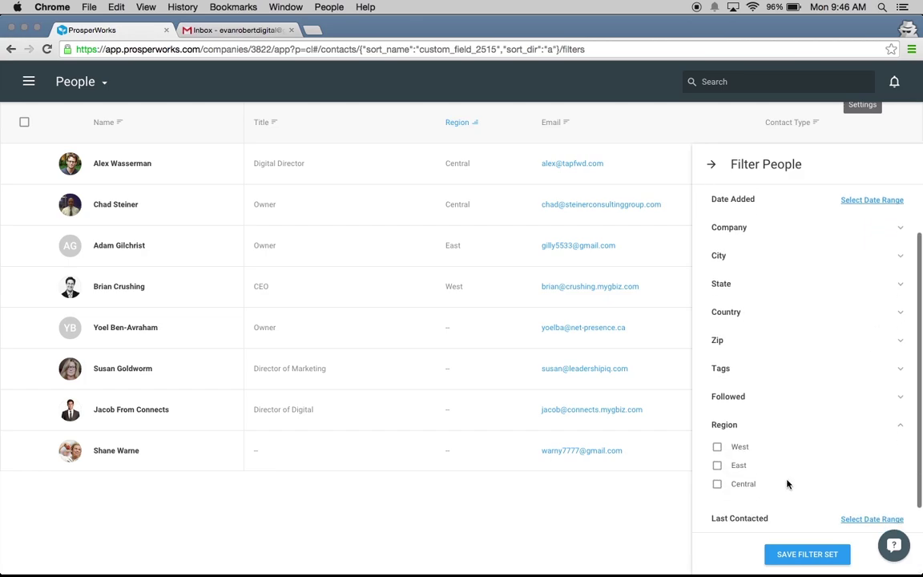
{"action": "left_click", "coordinate": [717, 484]}
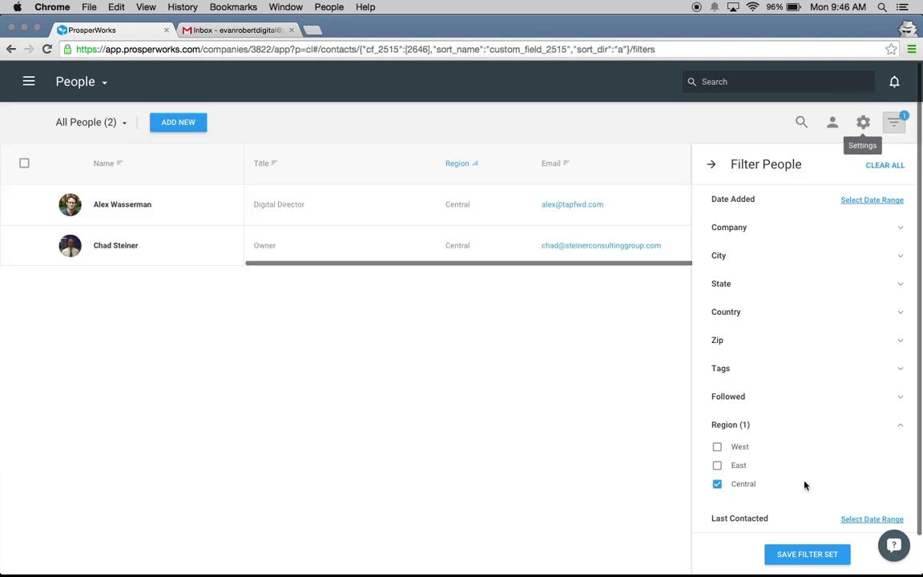
{"action": "scroll", "coordinate": [806, 487], "scroll_direction": "down", "scroll_amount": 1}
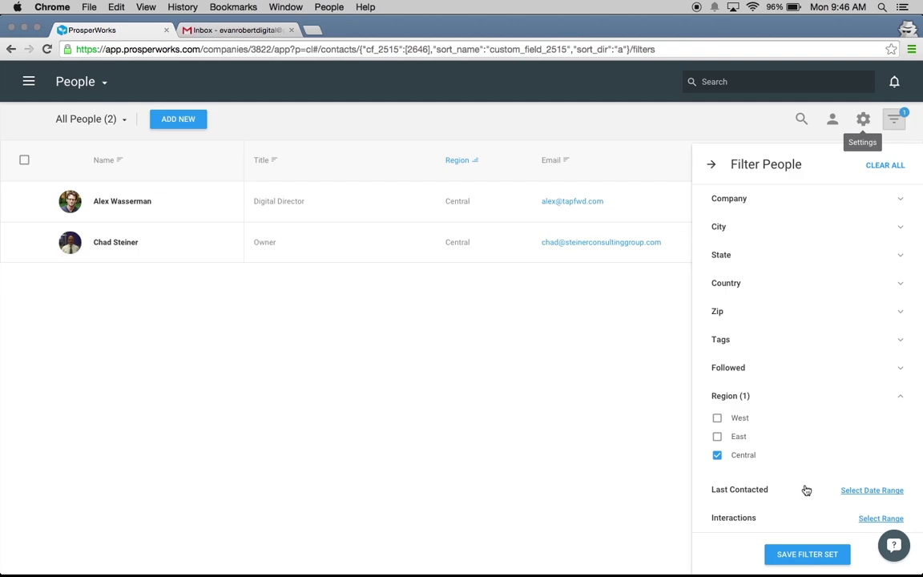
- Save the Central region filter as a public view named 'Central Customers' and close the filter panel
{"action": "left_click", "coordinate": [806, 554]}
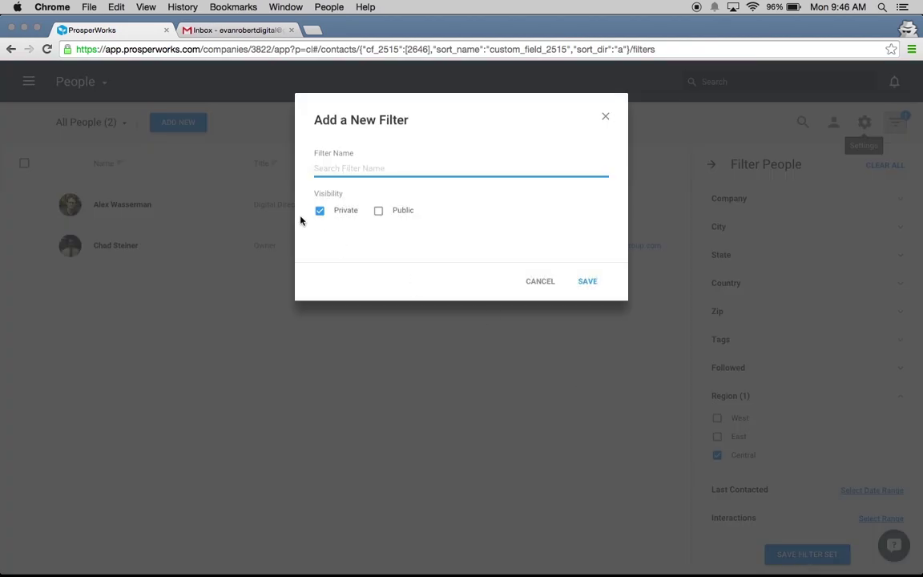
{"action": "type", "text": "Central Customers"}
{"action": "left_click", "coordinate": [379, 211]}
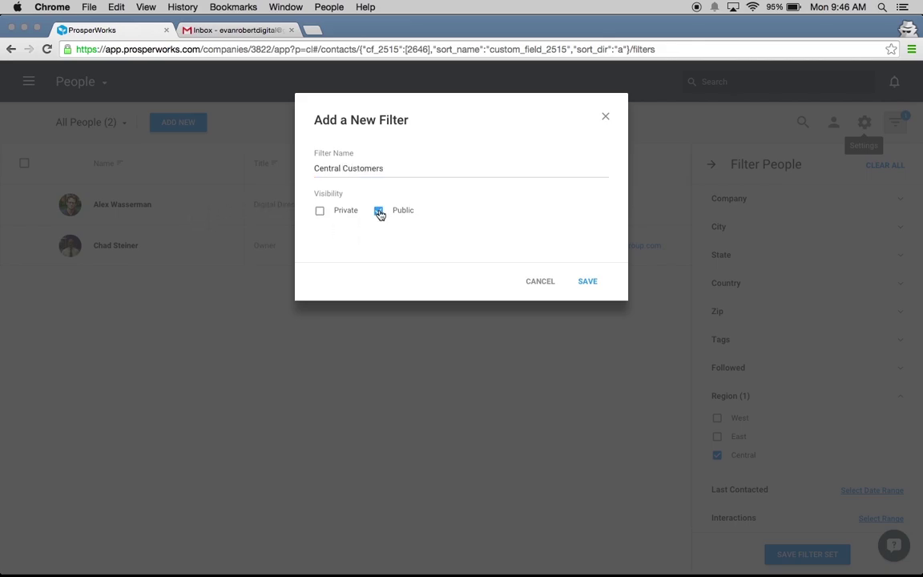
{"action": "left_click", "coordinate": [587, 286]}
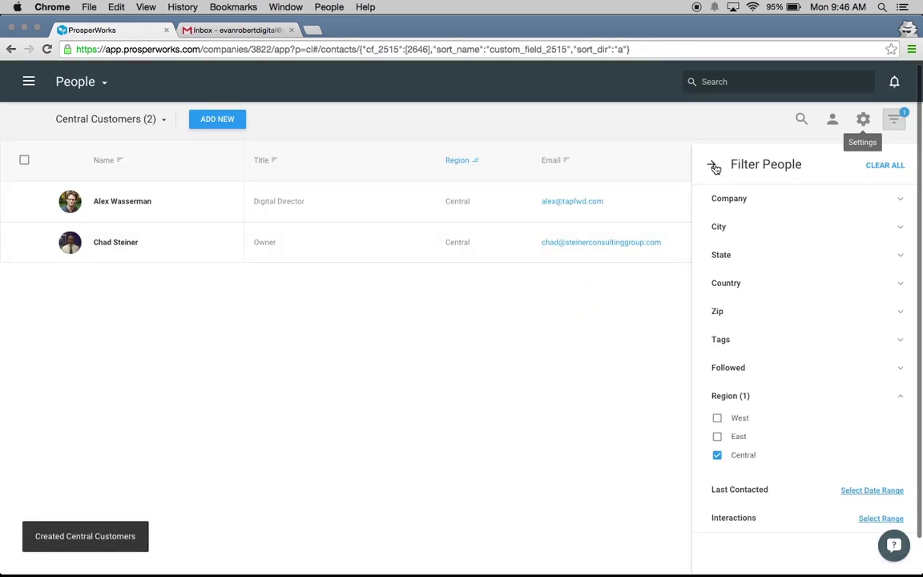
{"action": "left_click", "coordinate": [711, 164]}
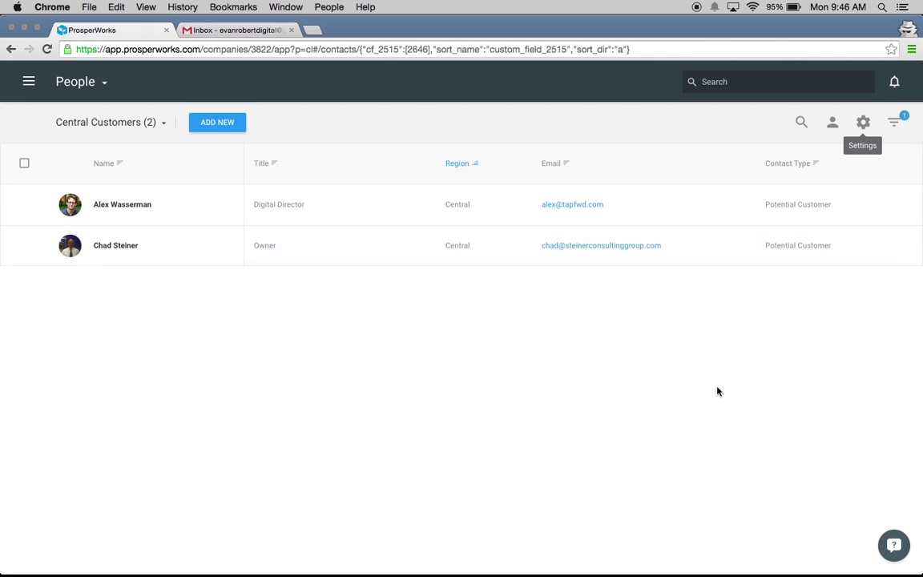
- Switch from Potential Customers to Central Customers, then back to Potential Customers, showing 7 contacts
{"action": "left_click", "coordinate": [137, 122]}
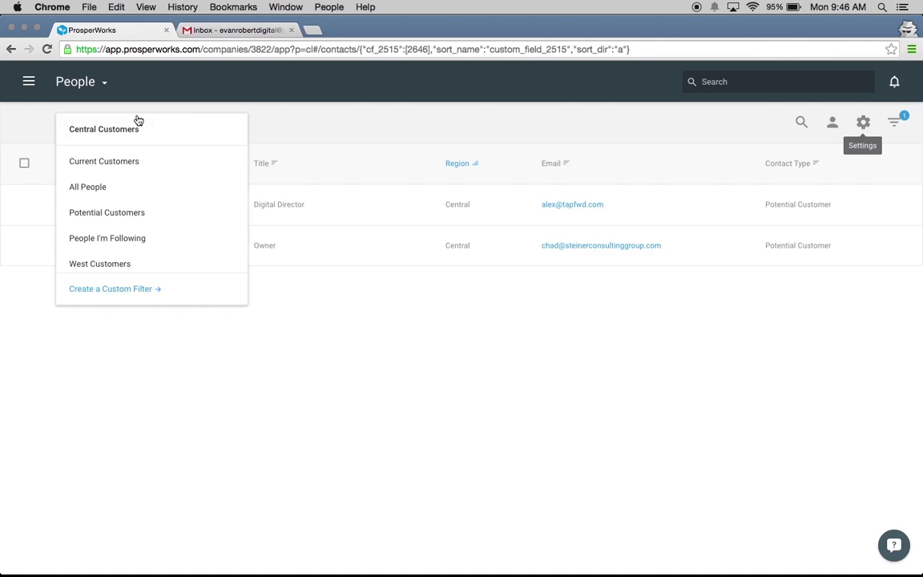
{"action": "left_click", "coordinate": [124, 217]}
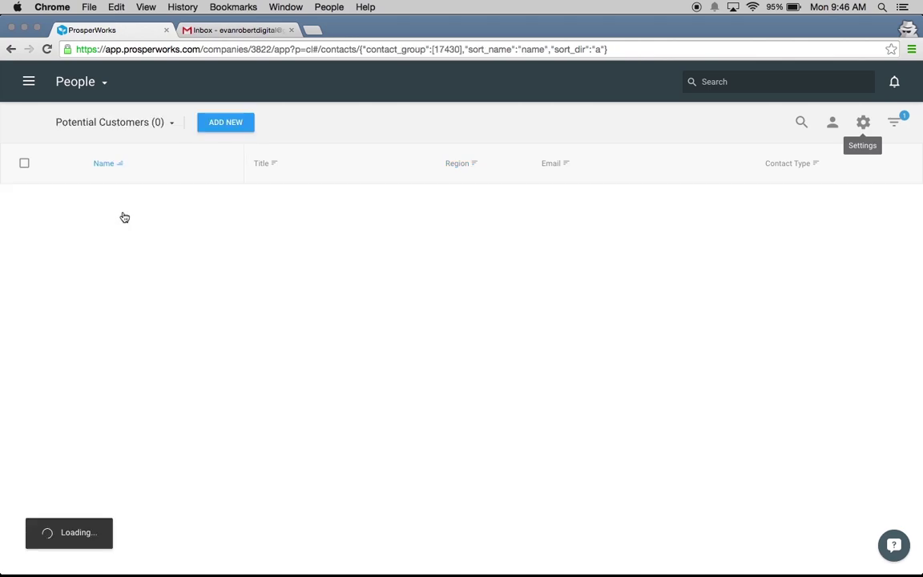
{"action": "left_click", "coordinate": [141, 124]}
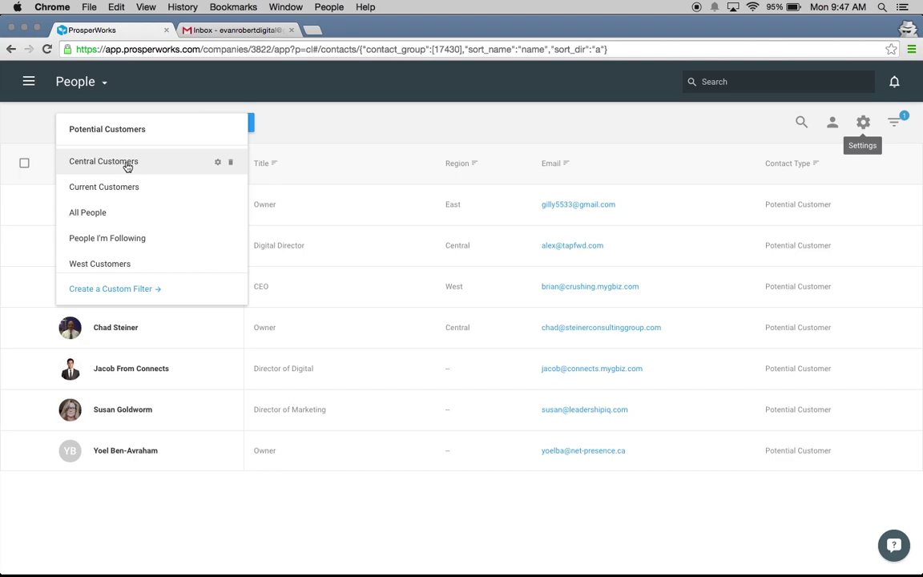
{"action": "left_click", "coordinate": [128, 164]}
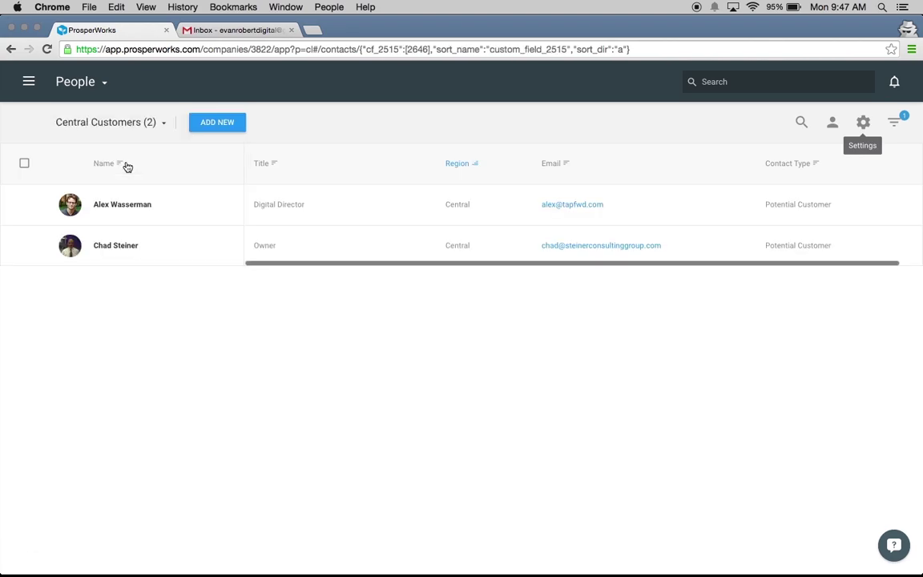
{"action": "left_click", "coordinate": [145, 123]}
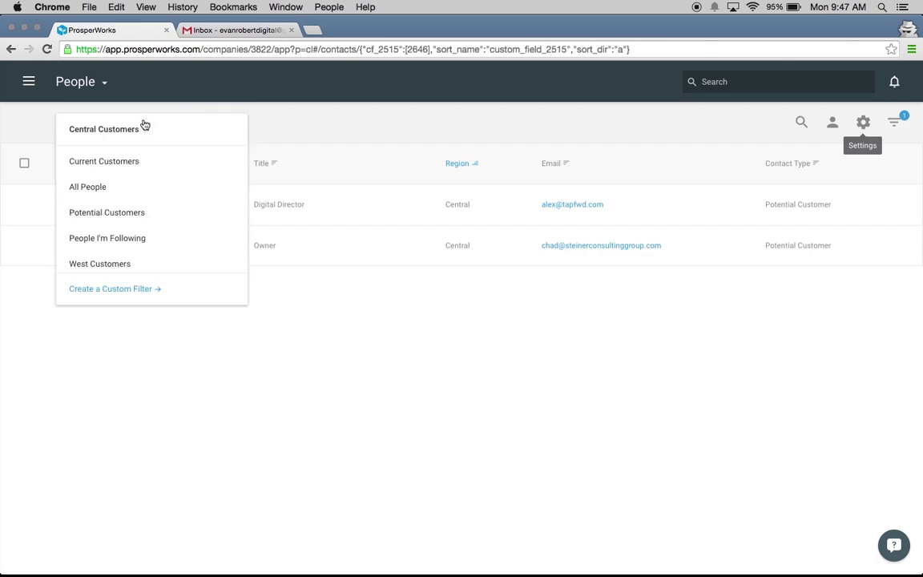
{"action": "left_click", "coordinate": [129, 219]}
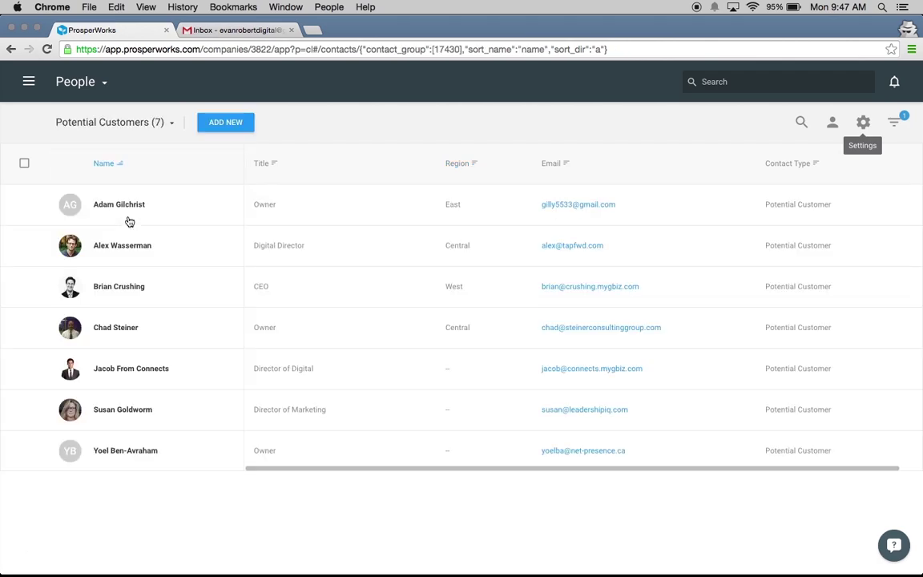